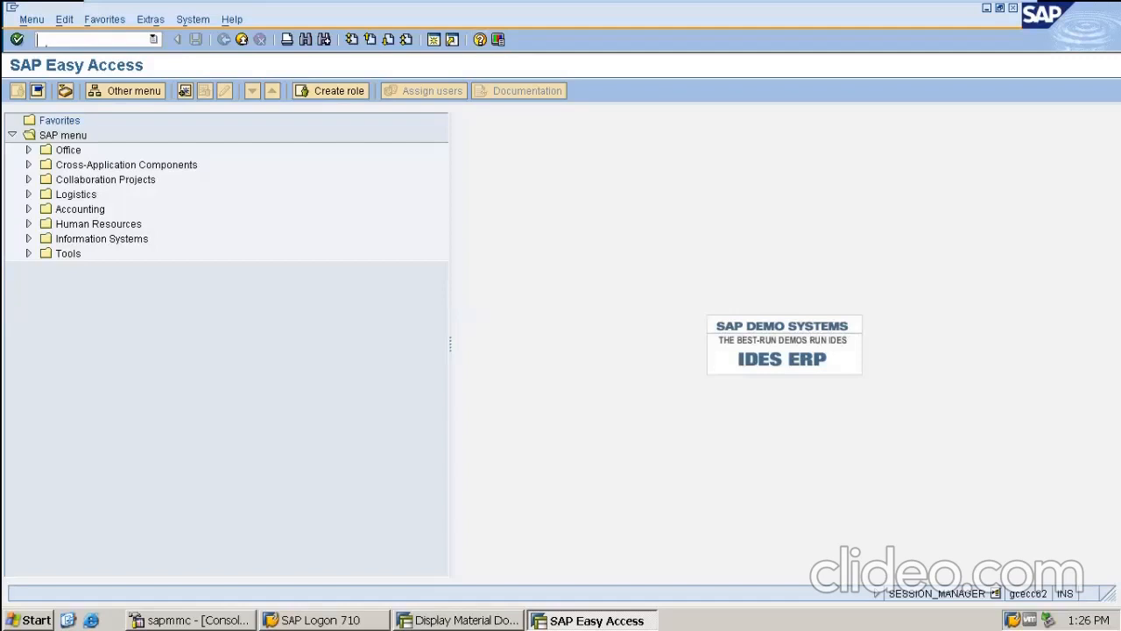
# - Switch to the session displaying the material document and open the purchase order with transaction ME23N
pyautogui.click(445, 620)
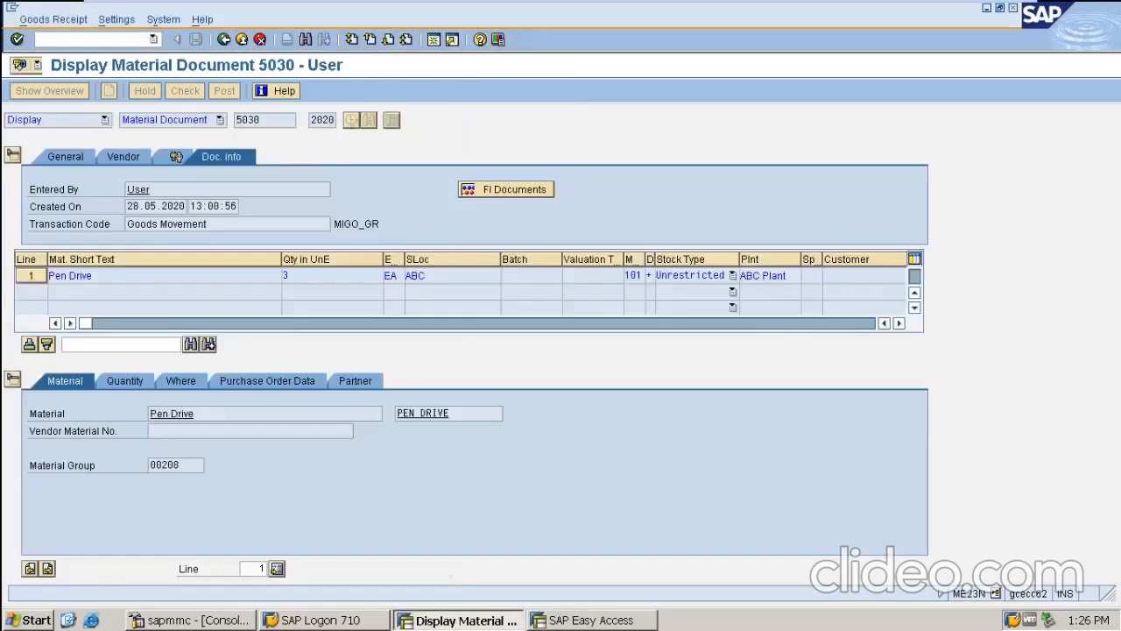
pyautogui.write('/nme23n')
pyautogui.press('Return')
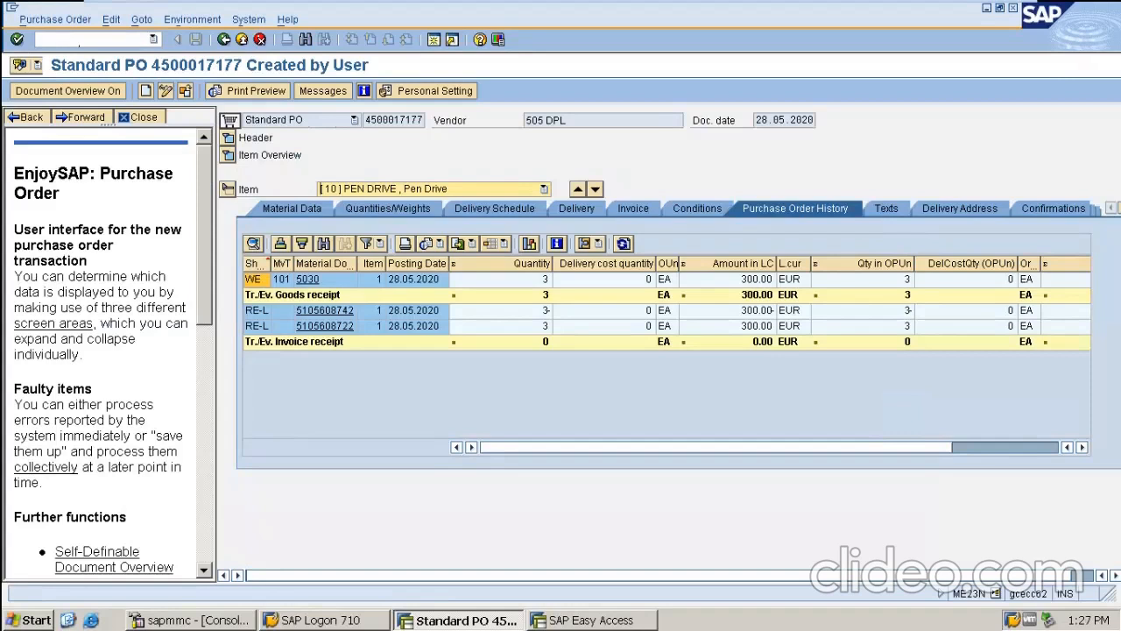
# - Examine the quantity, delivery cost quantity and amount of the goods receipt entry in the purchase order history
pyautogui.click(729, 280)
pyautogui.click(502, 280)
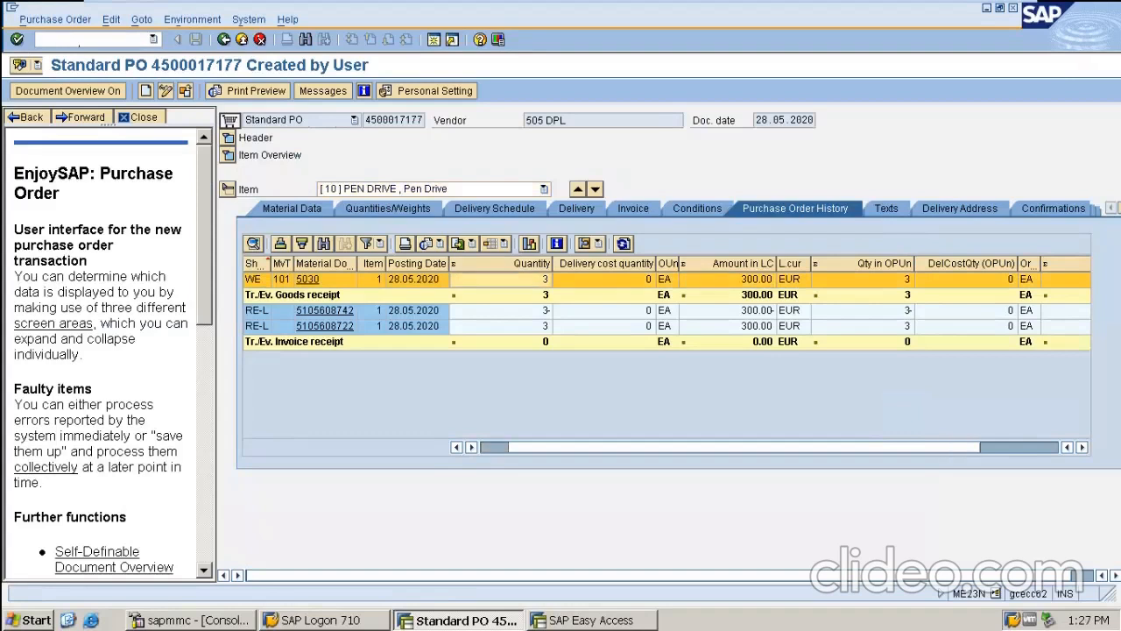
pyautogui.moveTo(717, 448); pyautogui.dragTo(822, 447)
pyautogui.click(728, 280)
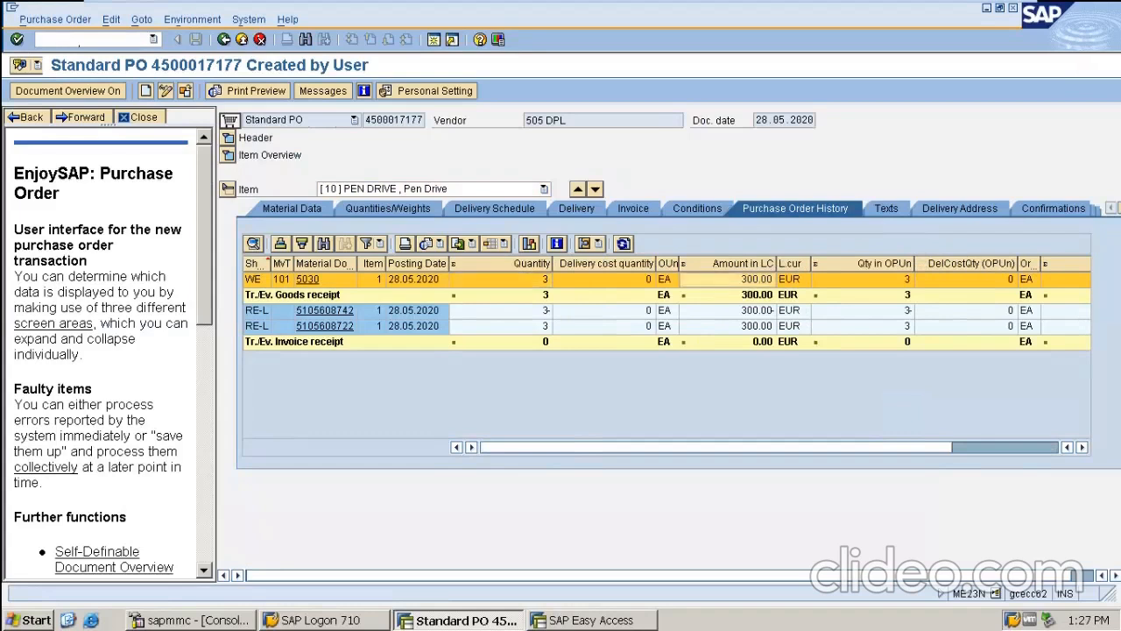
pyautogui.click(605, 279)
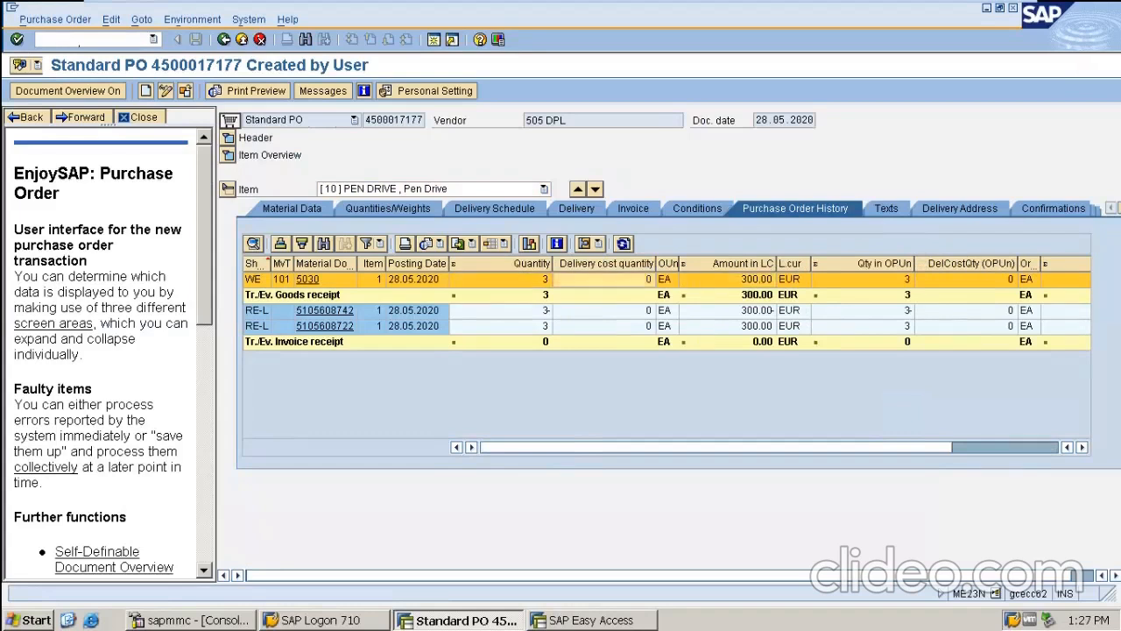
pyautogui.click(728, 279)
# - Compare the amounts of the two invoice receipt entries and their subtotal in the purchase order history
pyautogui.click(374, 326)
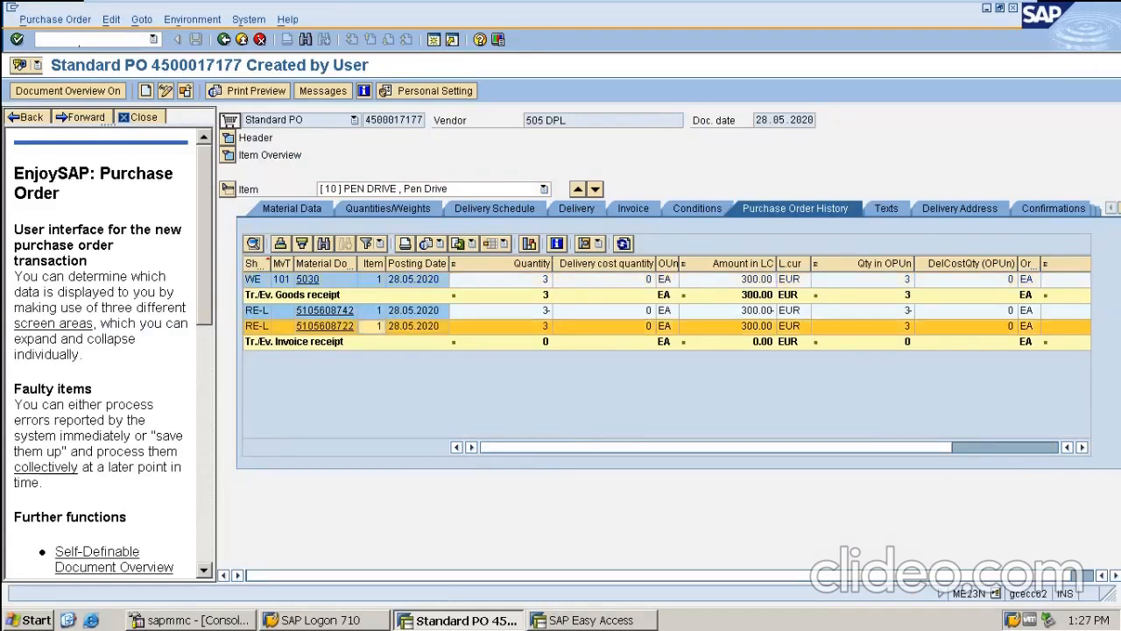
pyautogui.click(729, 326)
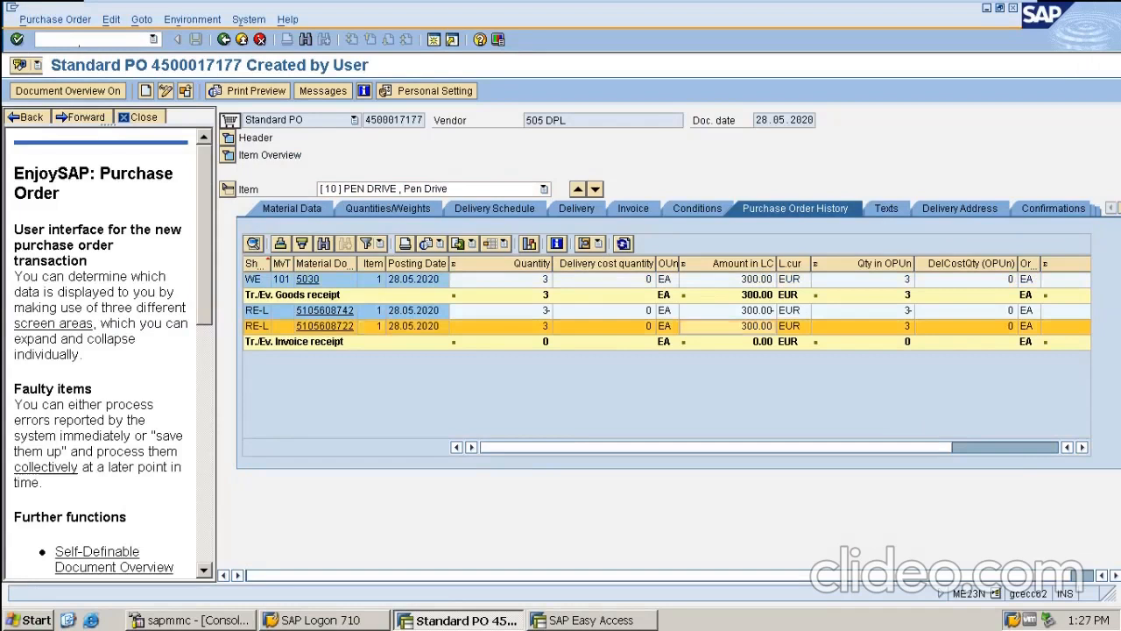
pyautogui.click(729, 311)
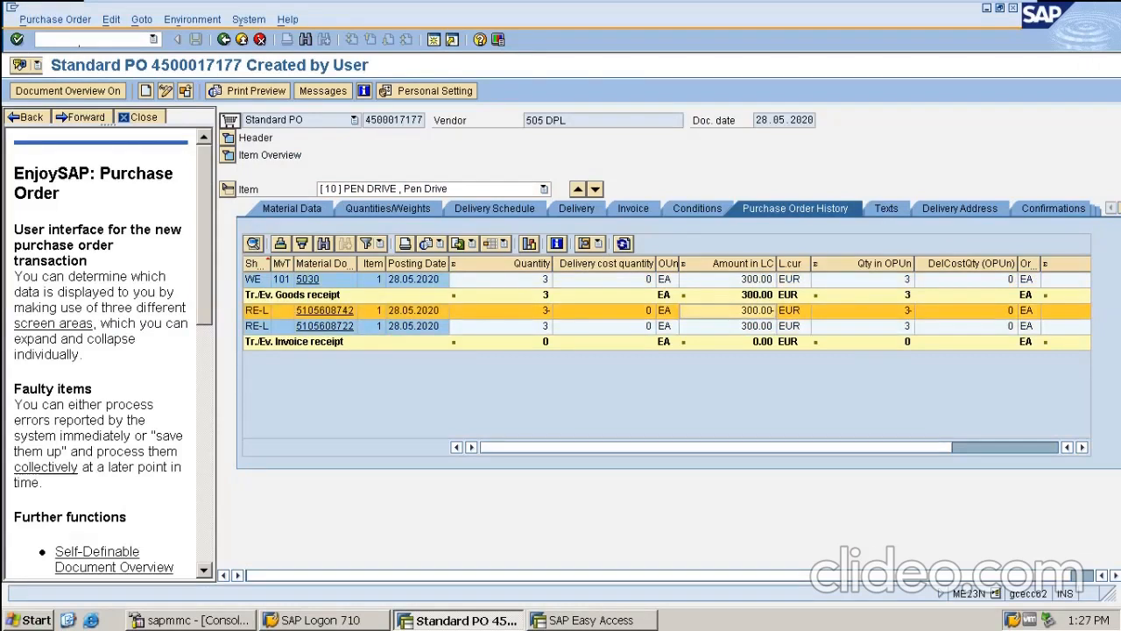
pyautogui.click(729, 326)
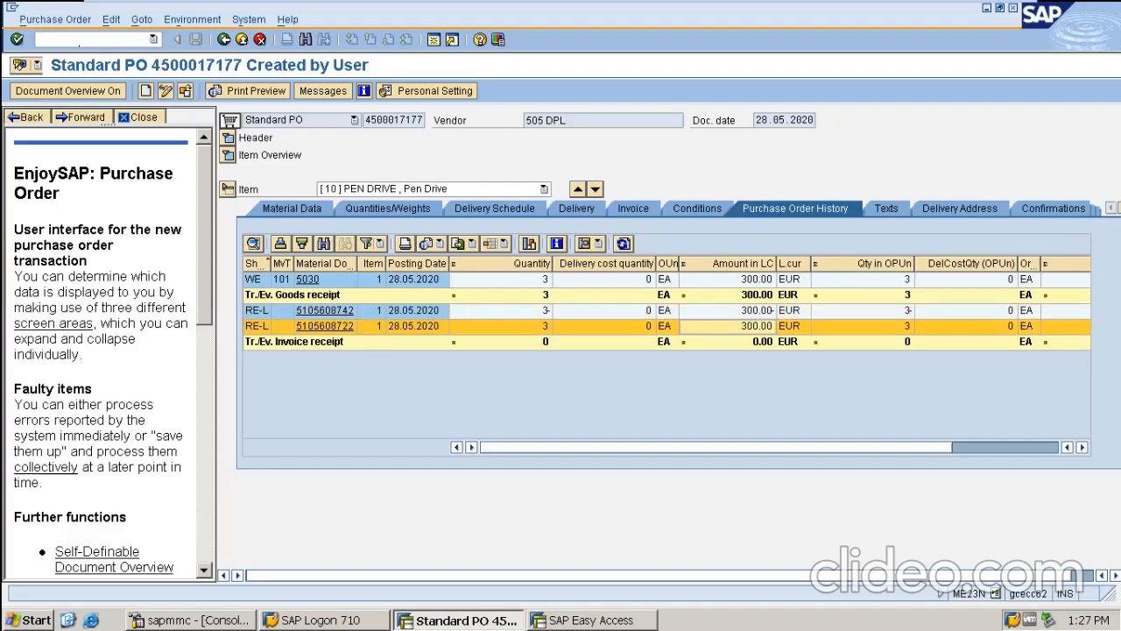
pyautogui.click(729, 311)
pyautogui.click(729, 326)
pyautogui.click(728, 311)
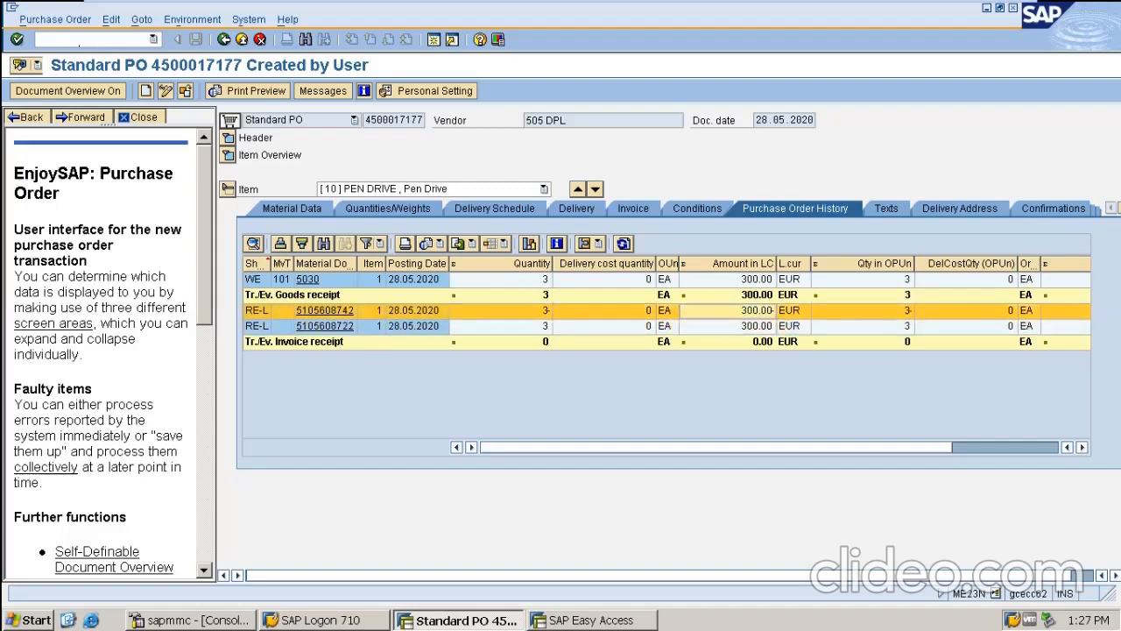
pyautogui.click(728, 326)
pyautogui.click(728, 341)
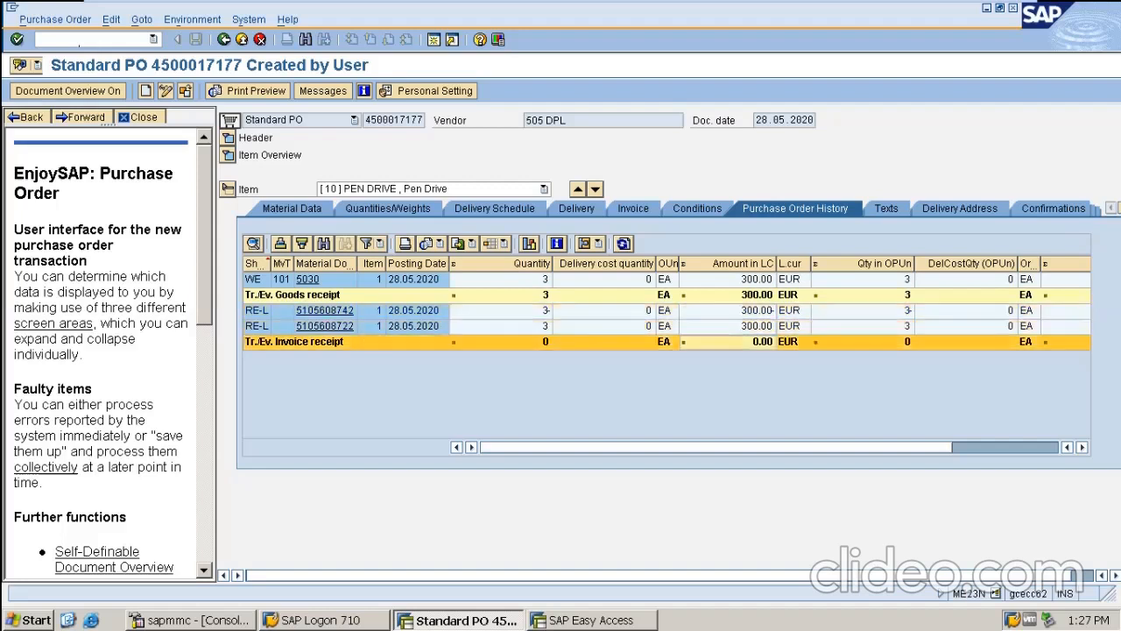
# - Open goods receipt material document 5030 from the purchase order history and check its transaction, document type and number
pyautogui.click(729, 279)
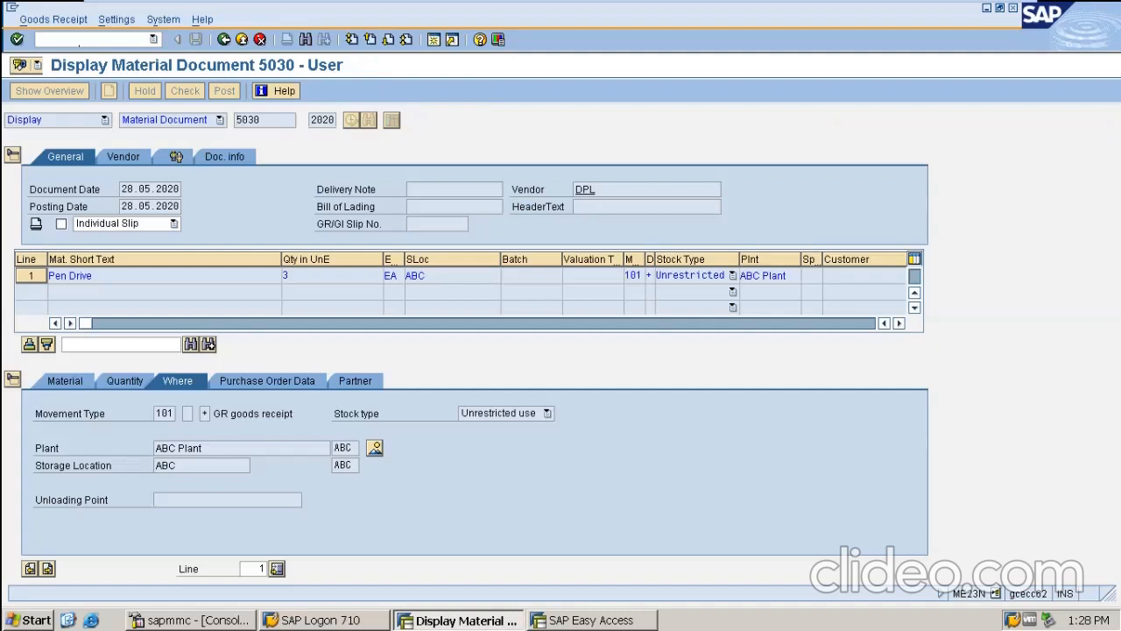
pyautogui.click(105, 120)
pyautogui.click(68, 152)
pyautogui.click(220, 120)
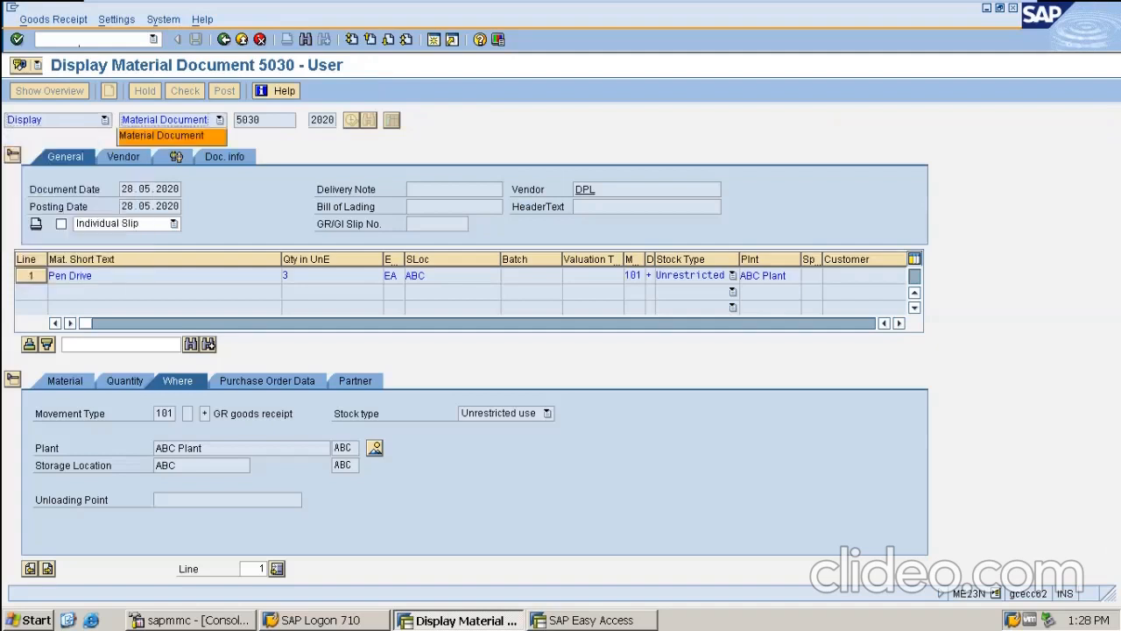
pyautogui.click(161, 136)
pyautogui.moveTo(263, 120); pyautogui.dragTo(234, 120)
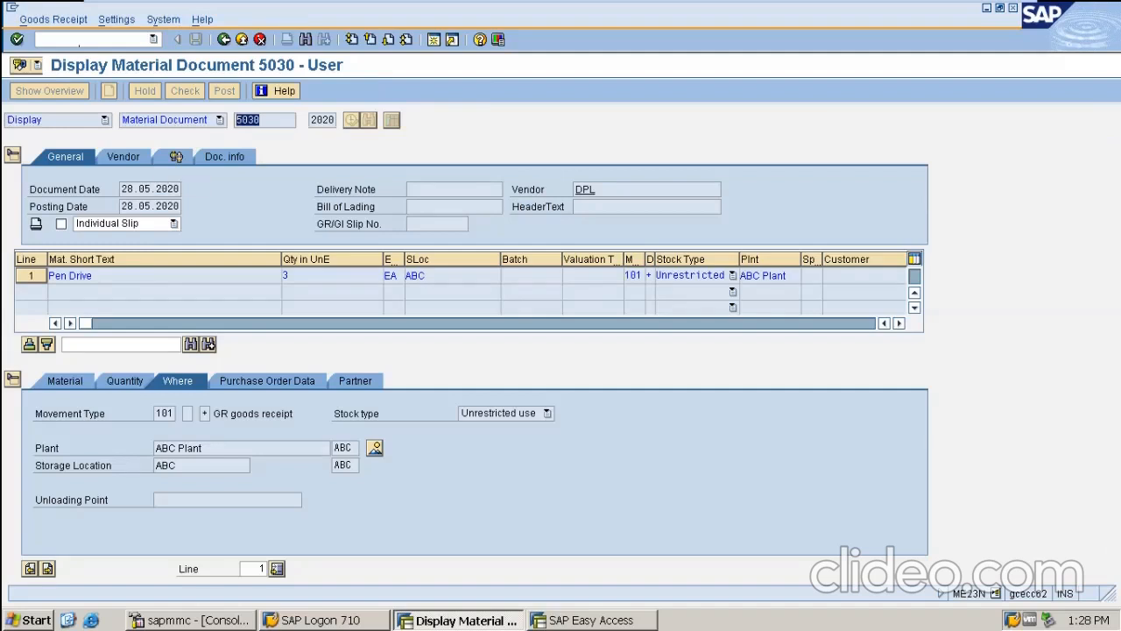
# - Open the accounting document of material document 5030 and examine the Stock Inventory BSX and GRIR A/C postings
pyautogui.click(225, 157)
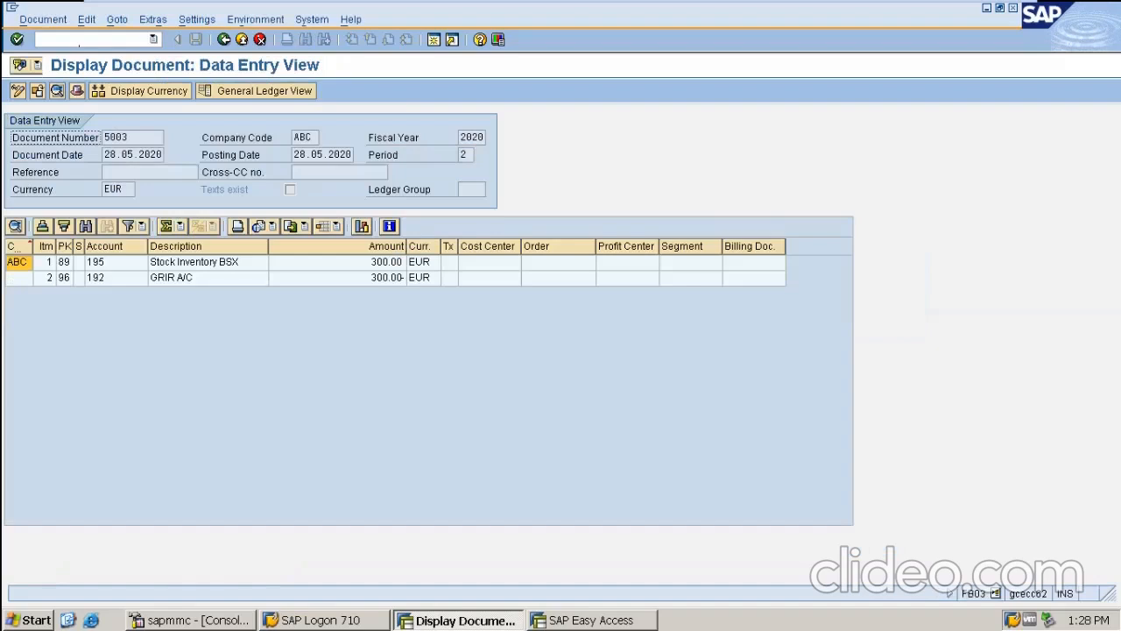
pyautogui.click(197, 277)
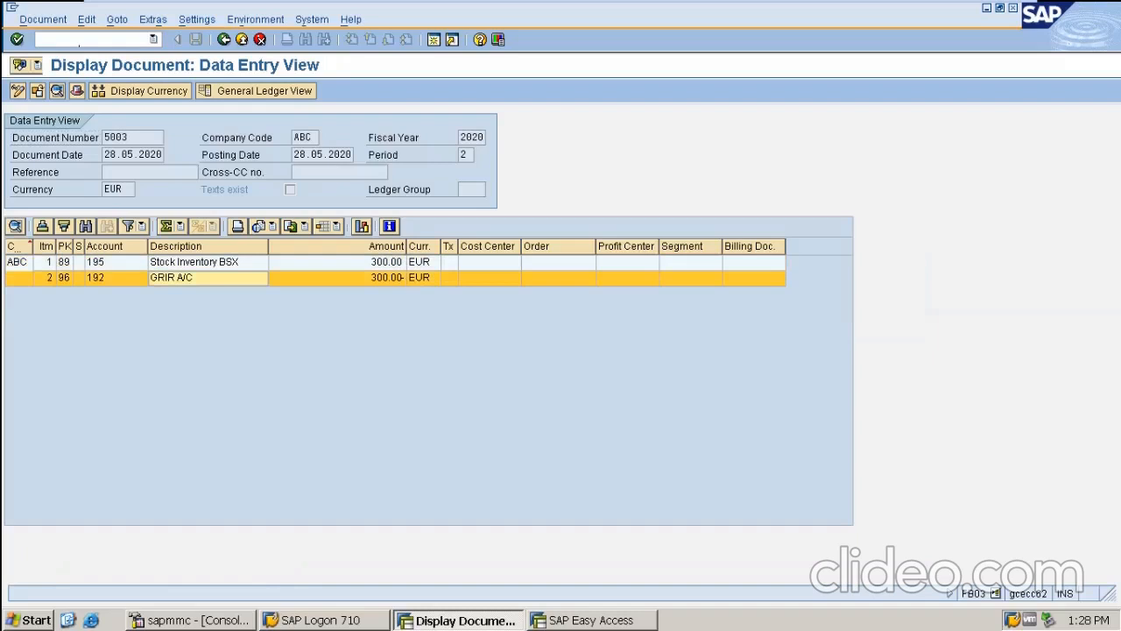
pyautogui.click(351, 262)
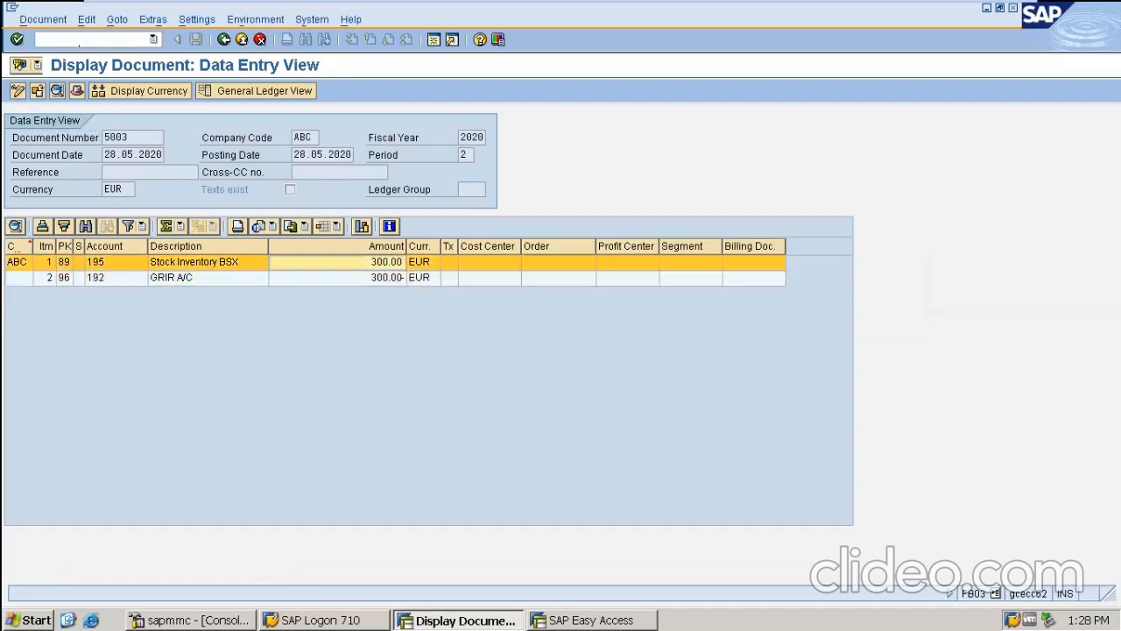
pyautogui.click(197, 278)
pyautogui.click(350, 262)
pyautogui.click(351, 277)
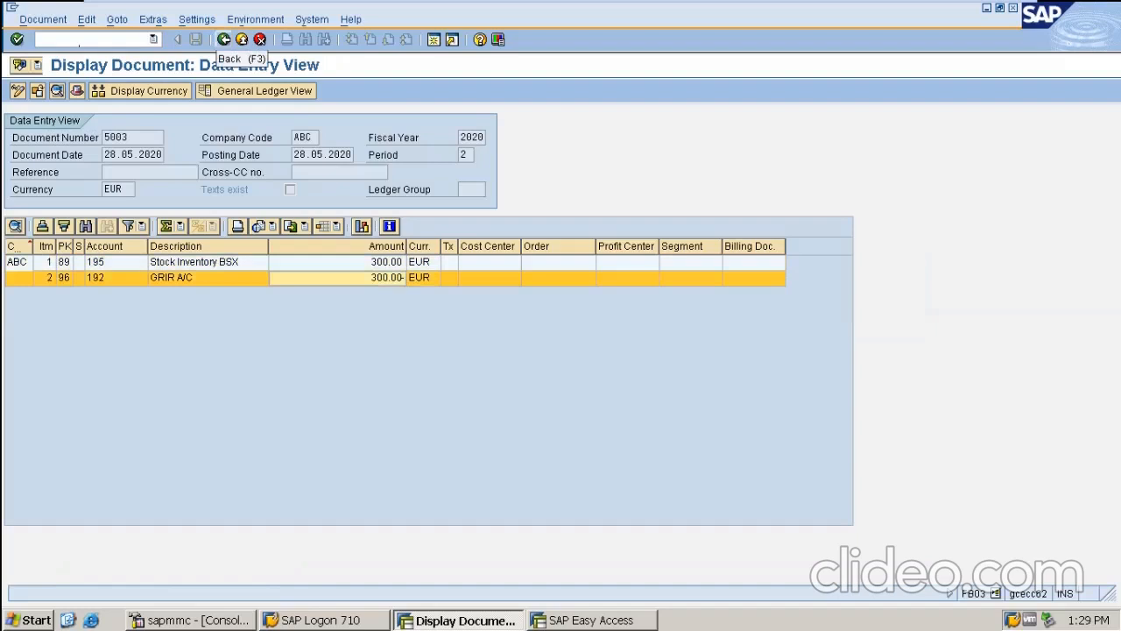
# - Return to the purchase order history and review the quantity, delivery cost, posting date and document number of the goods receipt
pyautogui.click(224, 39)
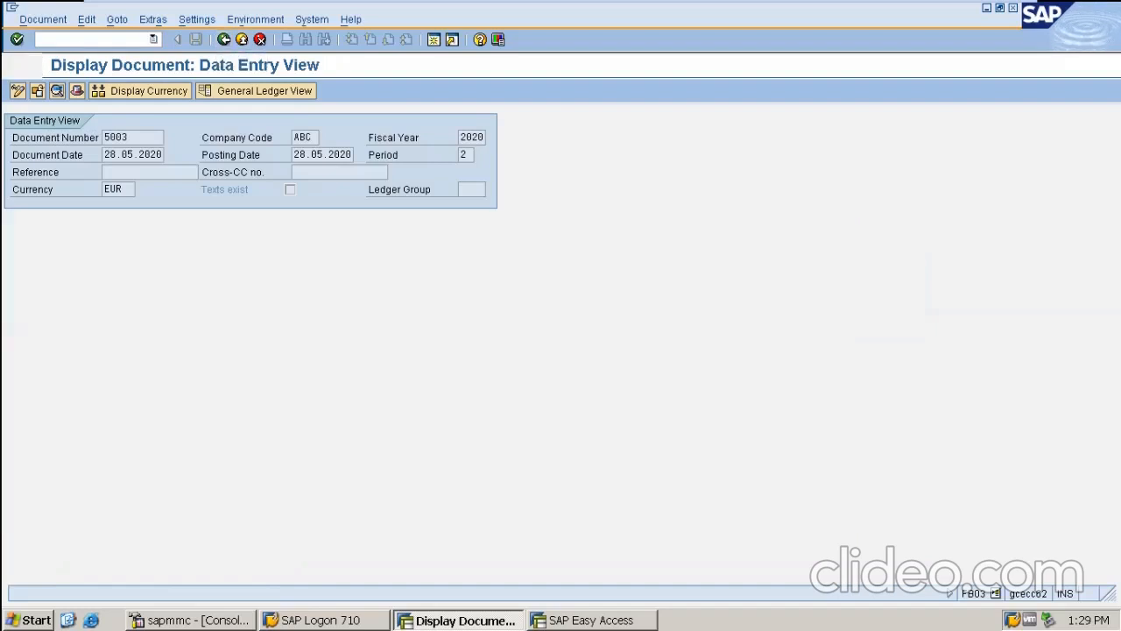
pyautogui.press('F3')
pyautogui.press('F3')
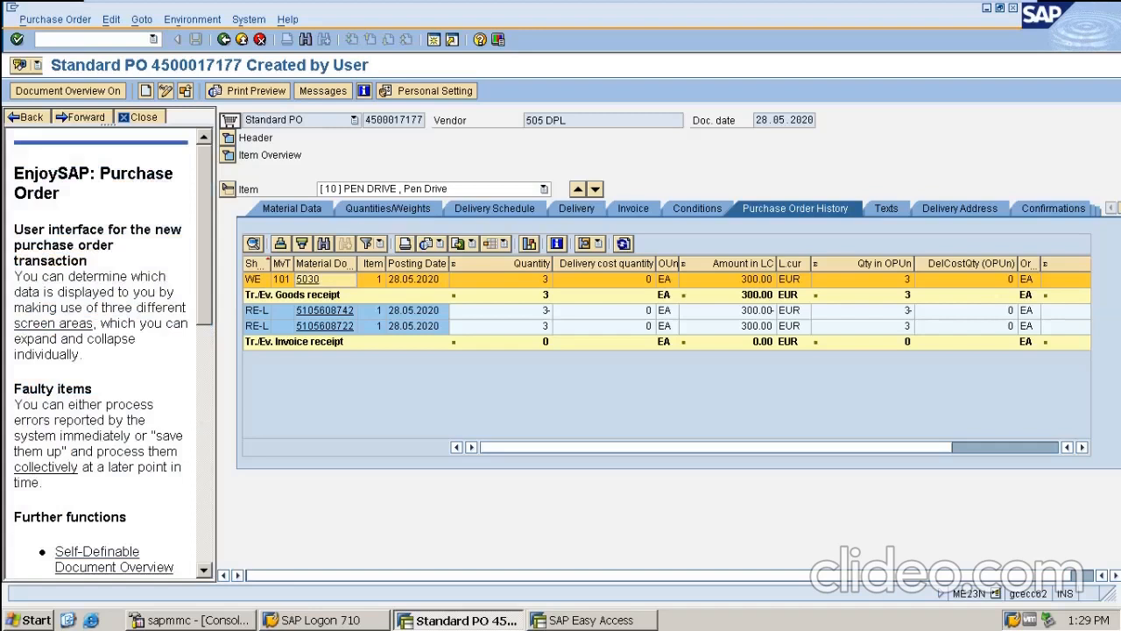
pyautogui.click(501, 280)
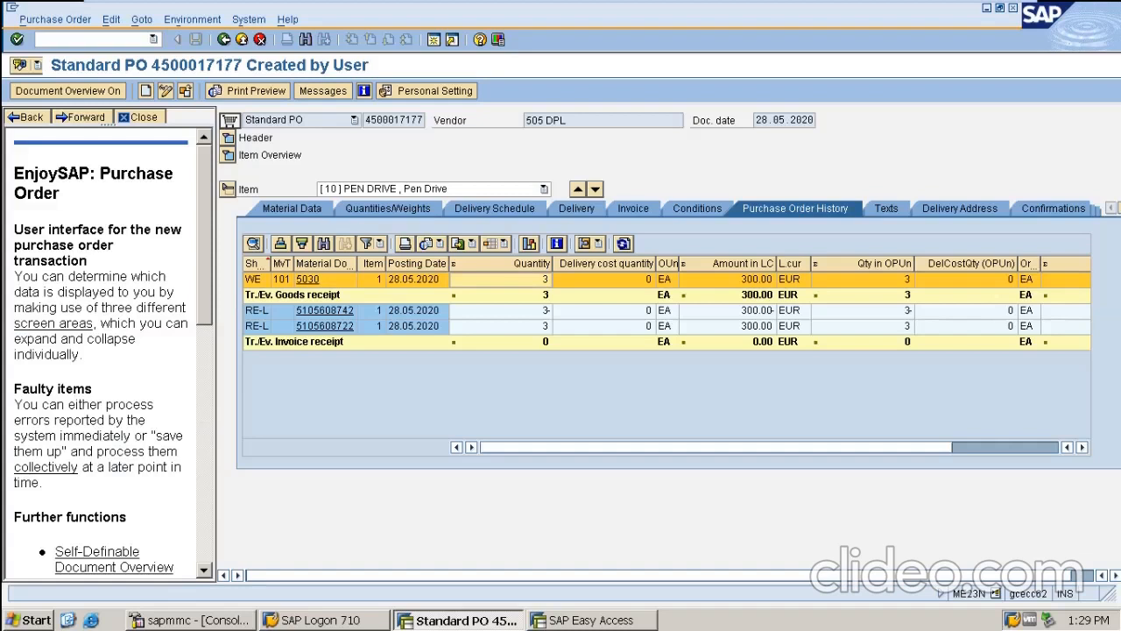
pyautogui.click(605, 279)
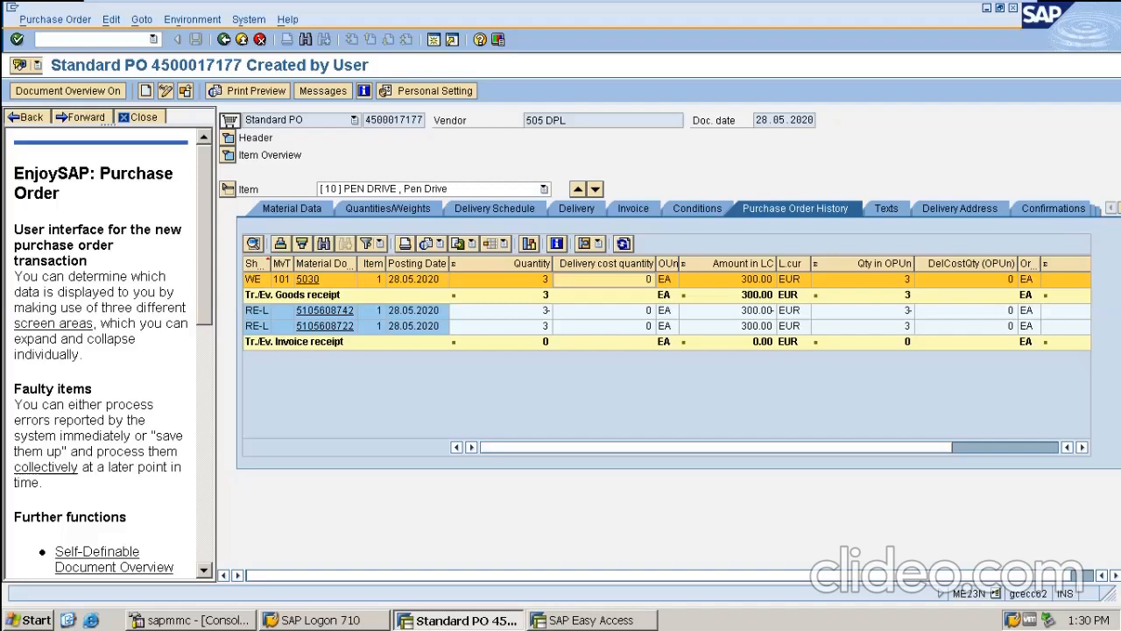
pyautogui.click(414, 280)
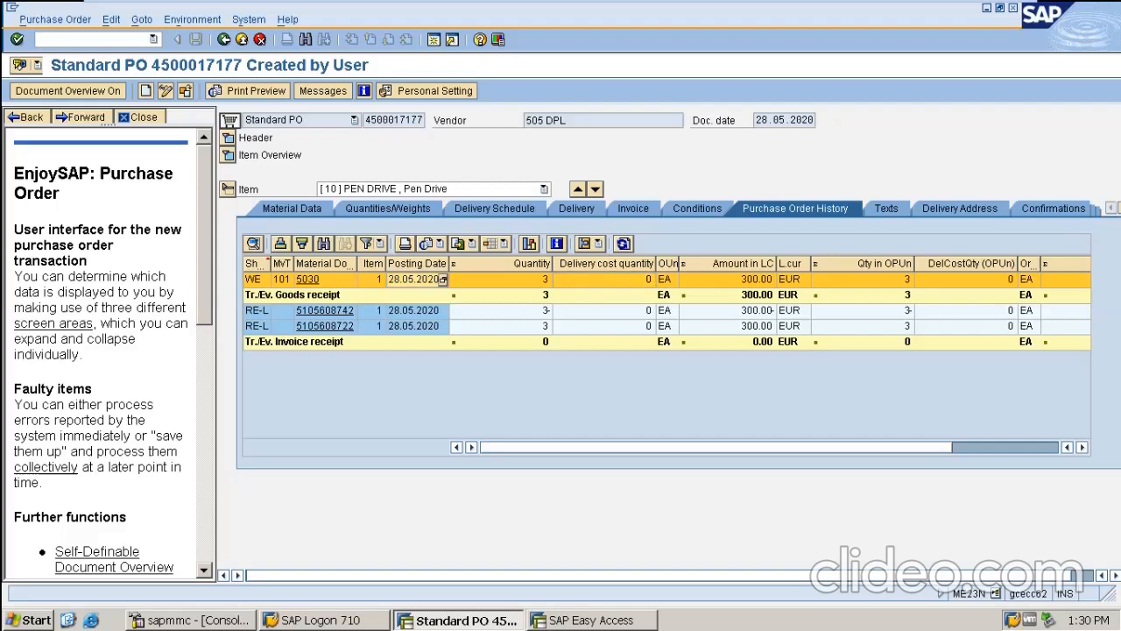
pyautogui.click(373, 280)
pyautogui.click(317, 279)
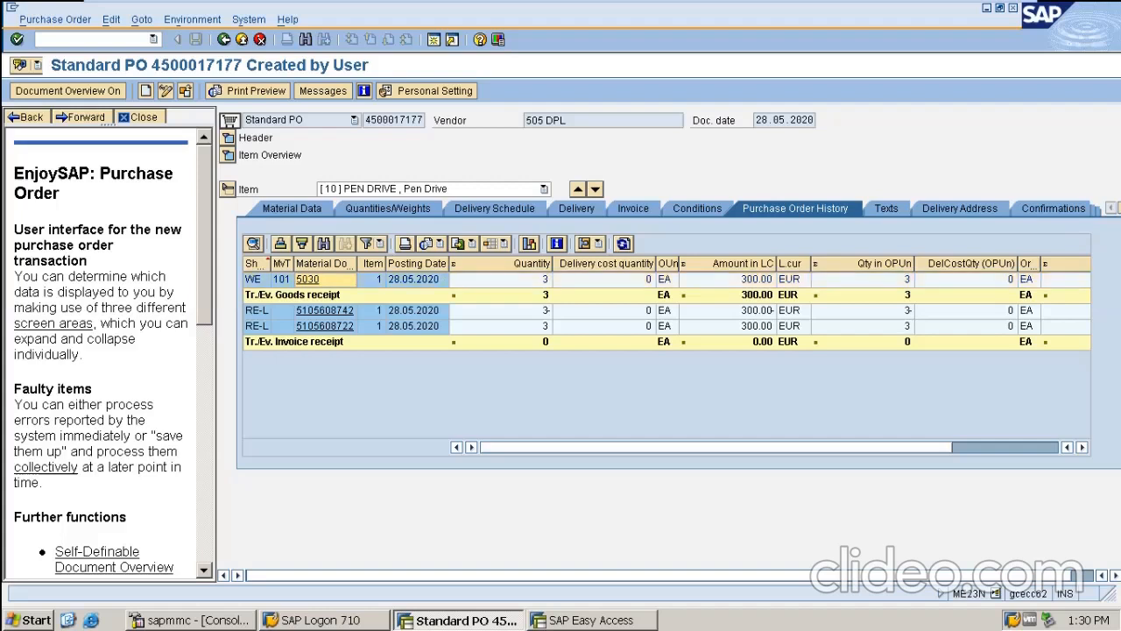
# - Switch to the SAP Easy Access session, start transaction MIGO and choose Return Delivery as the transaction type
pyautogui.click(591, 620)
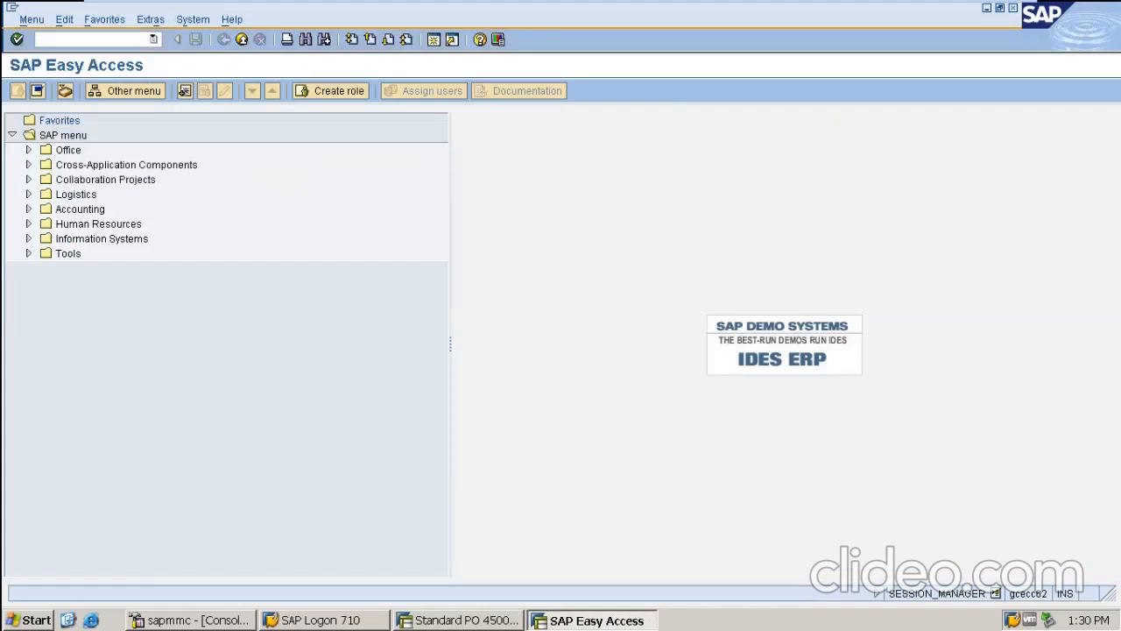
pyautogui.write('migo')
pyautogui.press('Return')
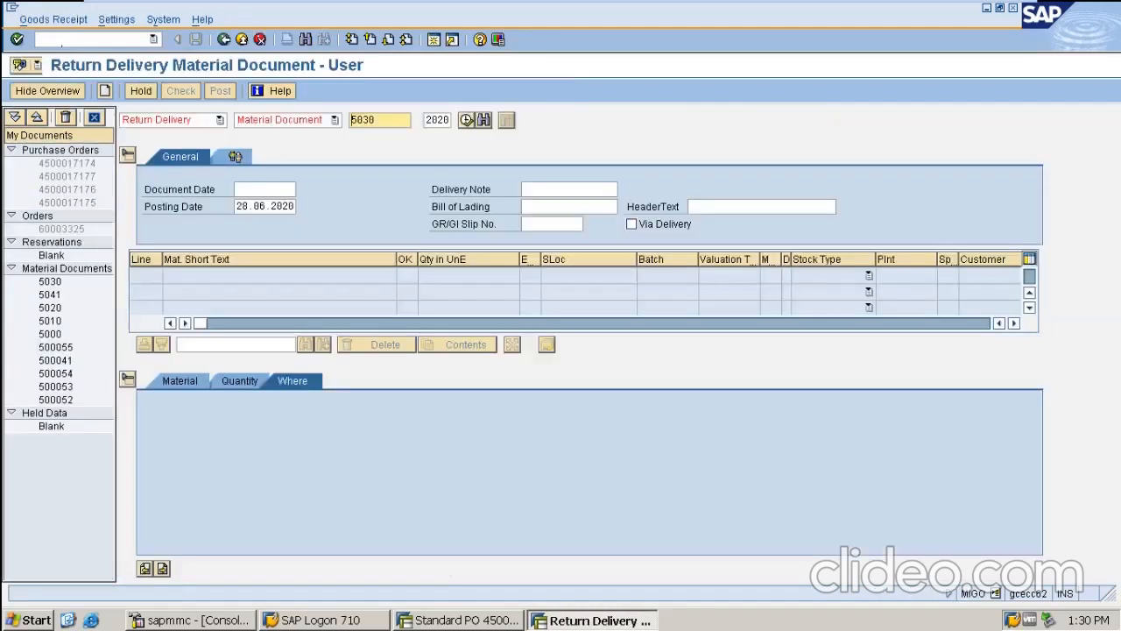
pyautogui.click(220, 120)
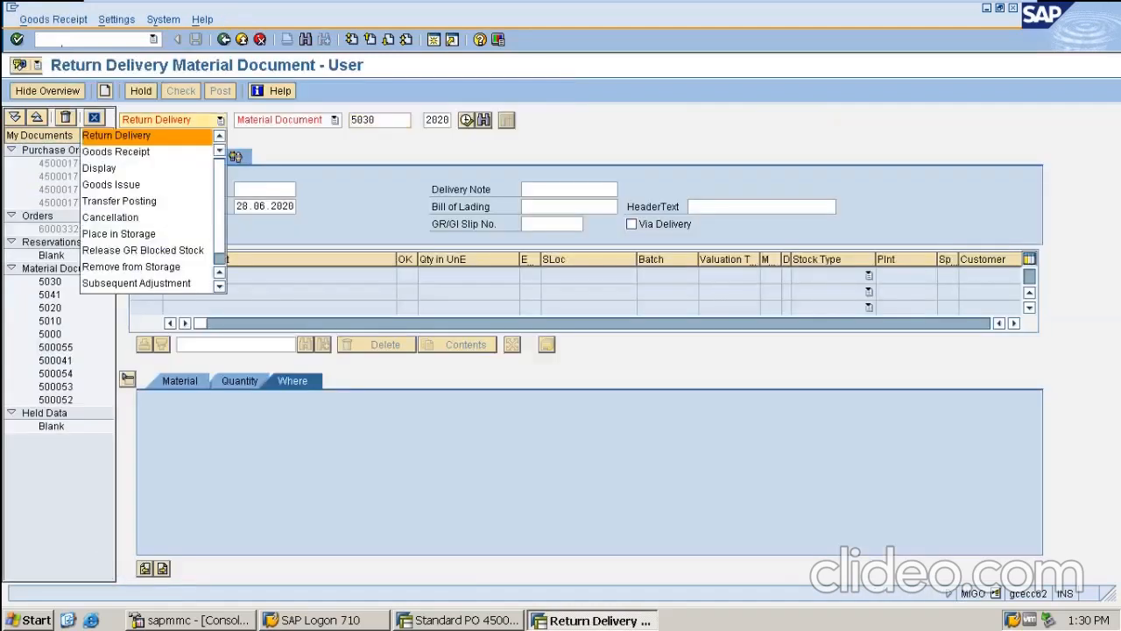
pyautogui.scroll(-1, 147, 210)
pyautogui.scroll(1, 147, 210)
pyautogui.click(117, 135)
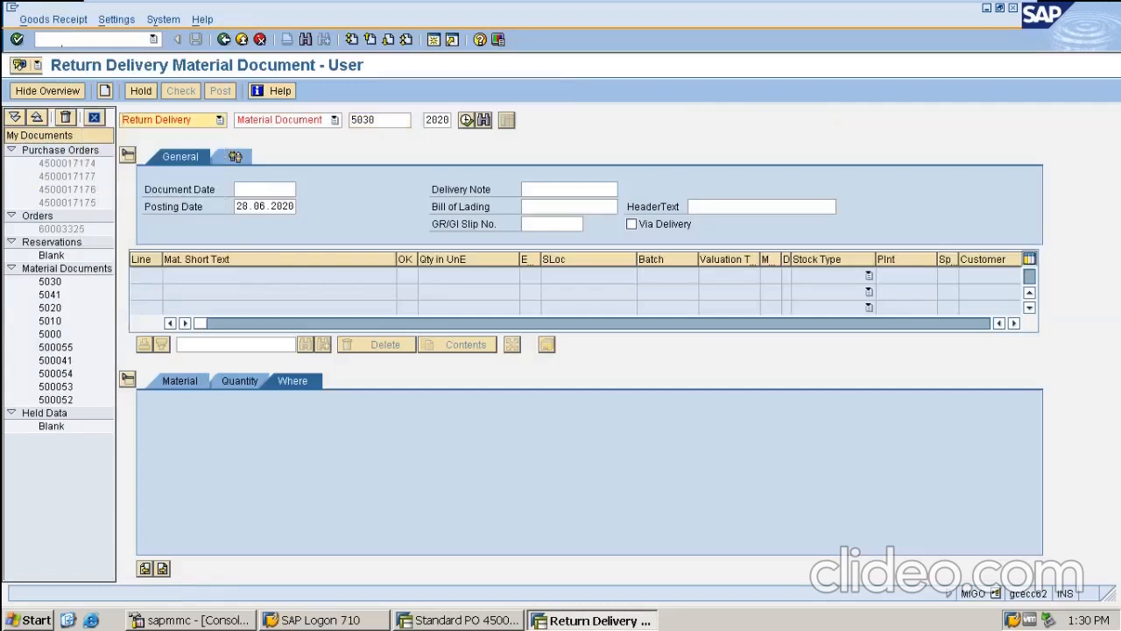
# - Load material document 5030 of year 2020 as the reference for the return delivery
pyautogui.click(335, 120)
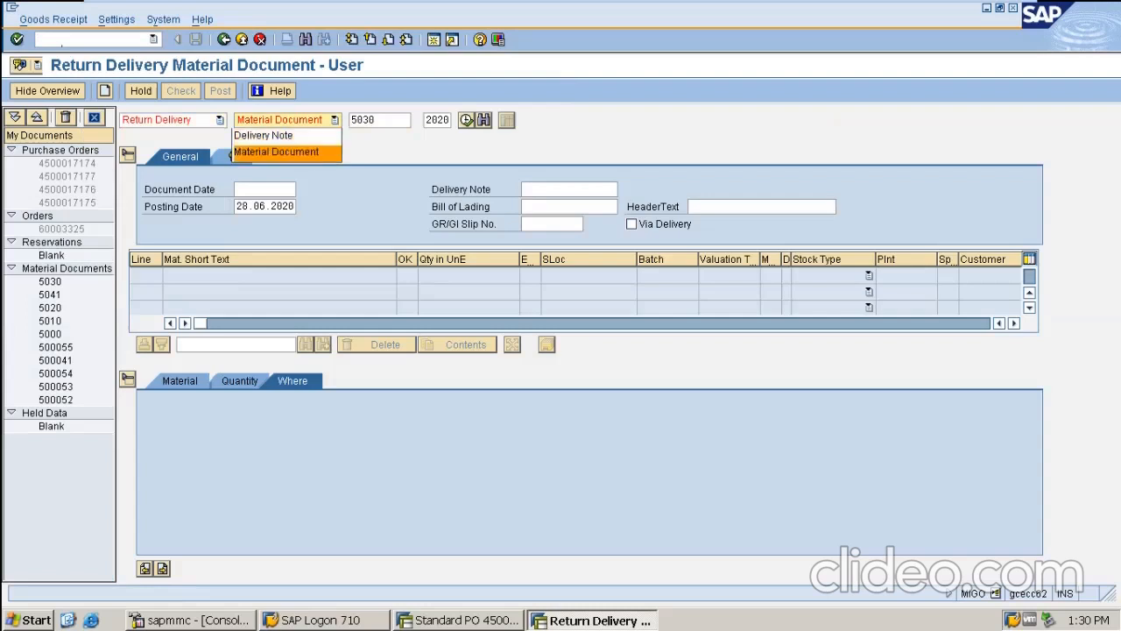
pyautogui.click(277, 152)
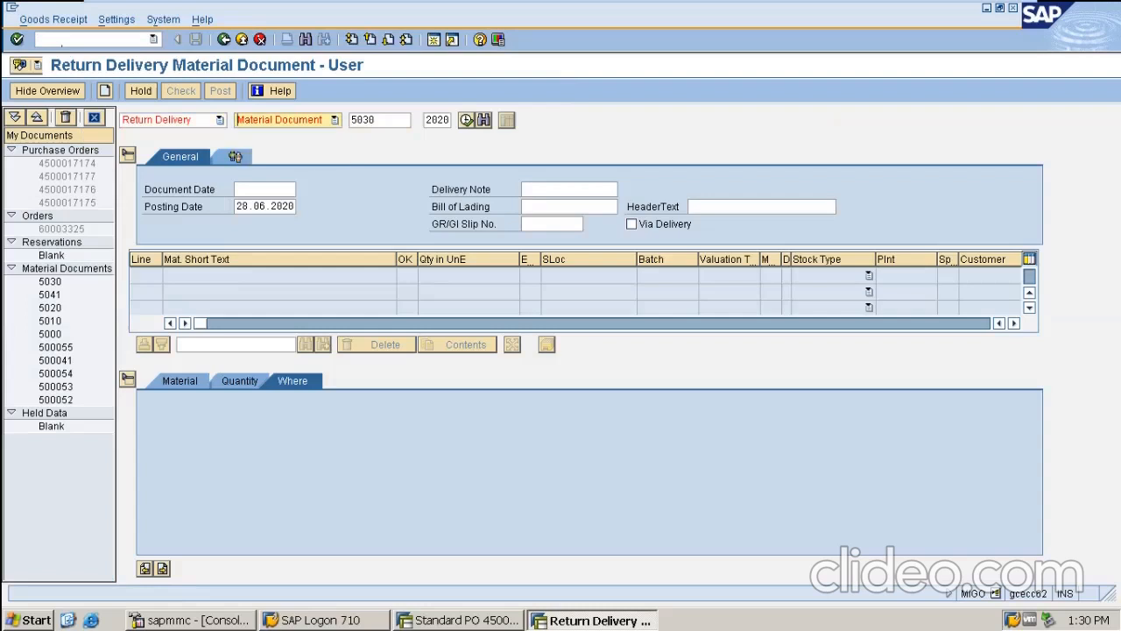
pyautogui.press('Tab')
pyautogui.click(377, 120)
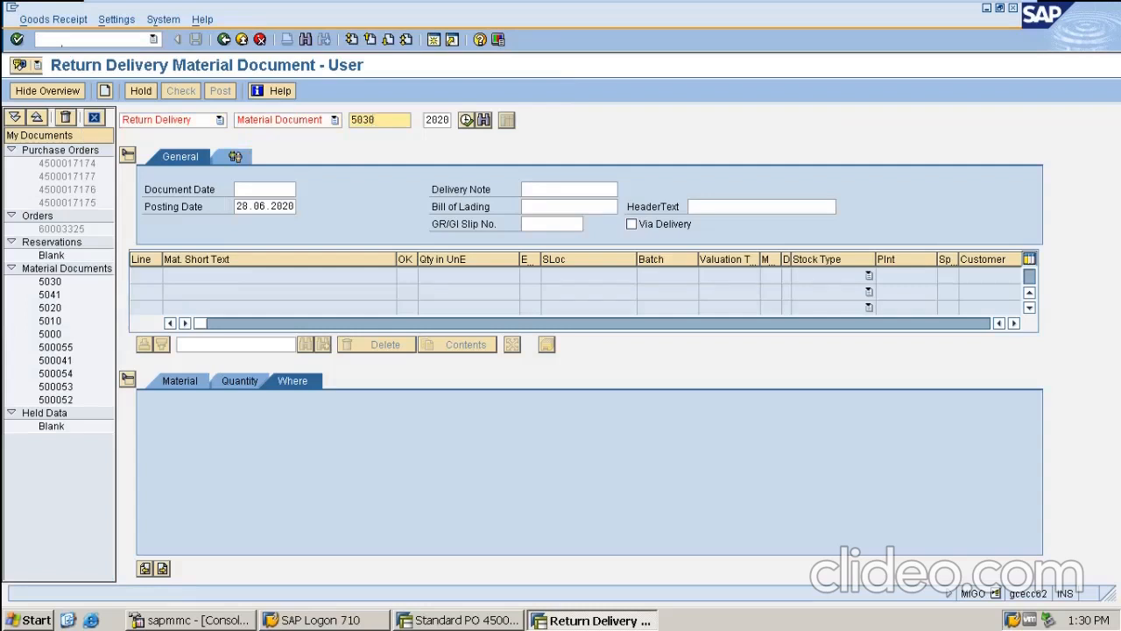
pyautogui.press('Tab')
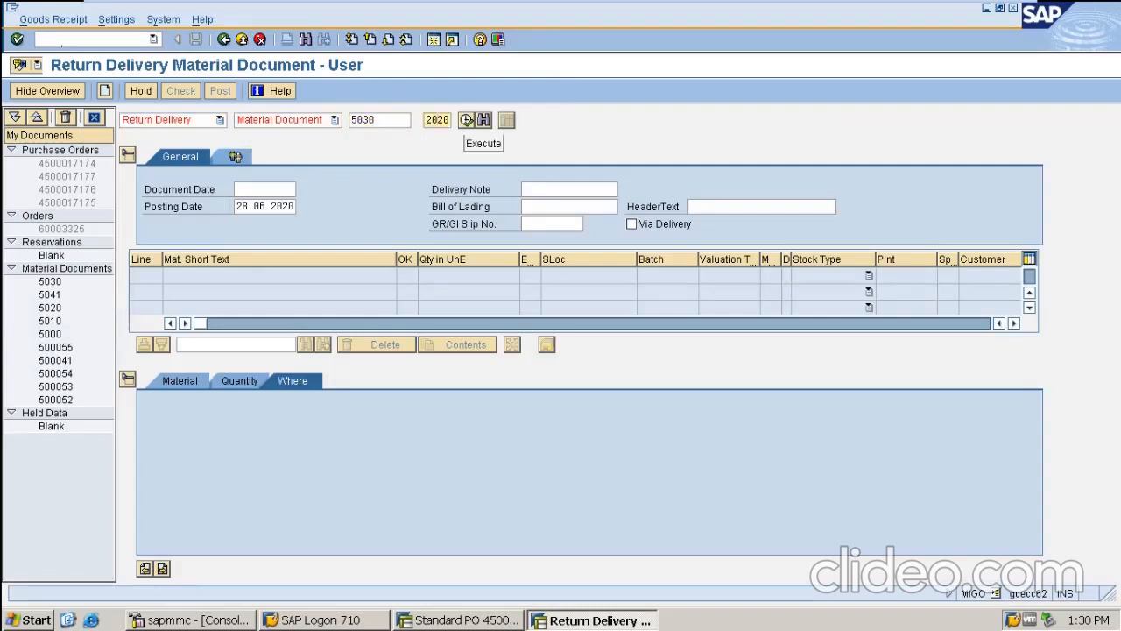
pyautogui.click(467, 121)
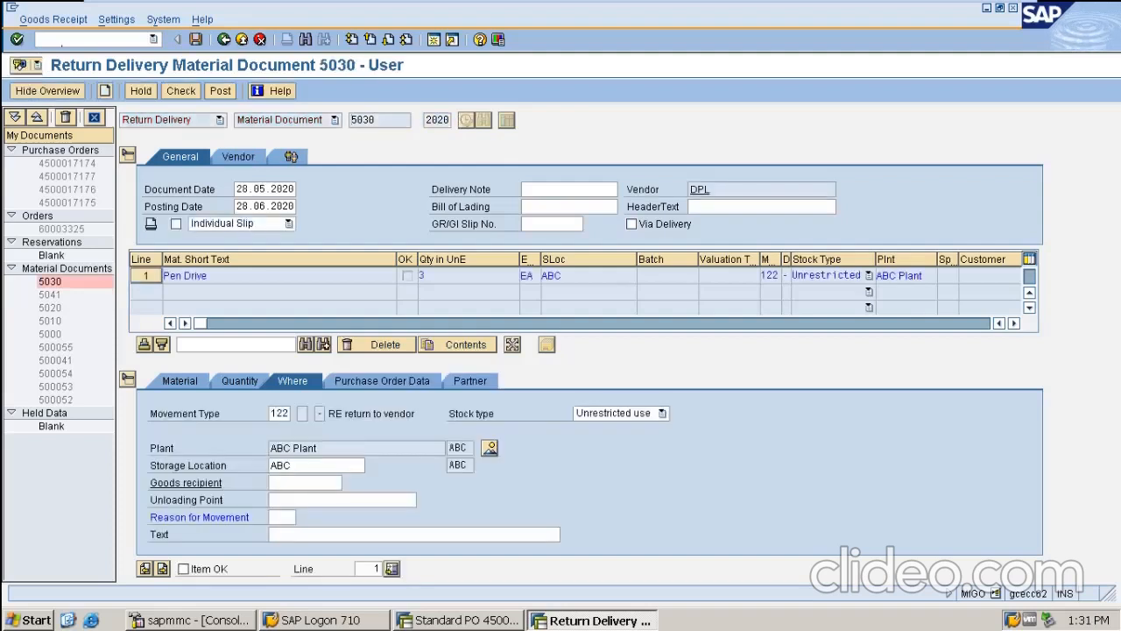
# - Mark the Pen Drive item as OK and set its "Del.Completed" indicator to be set automatically
pyautogui.click(183, 569)
pyautogui.click(382, 381)
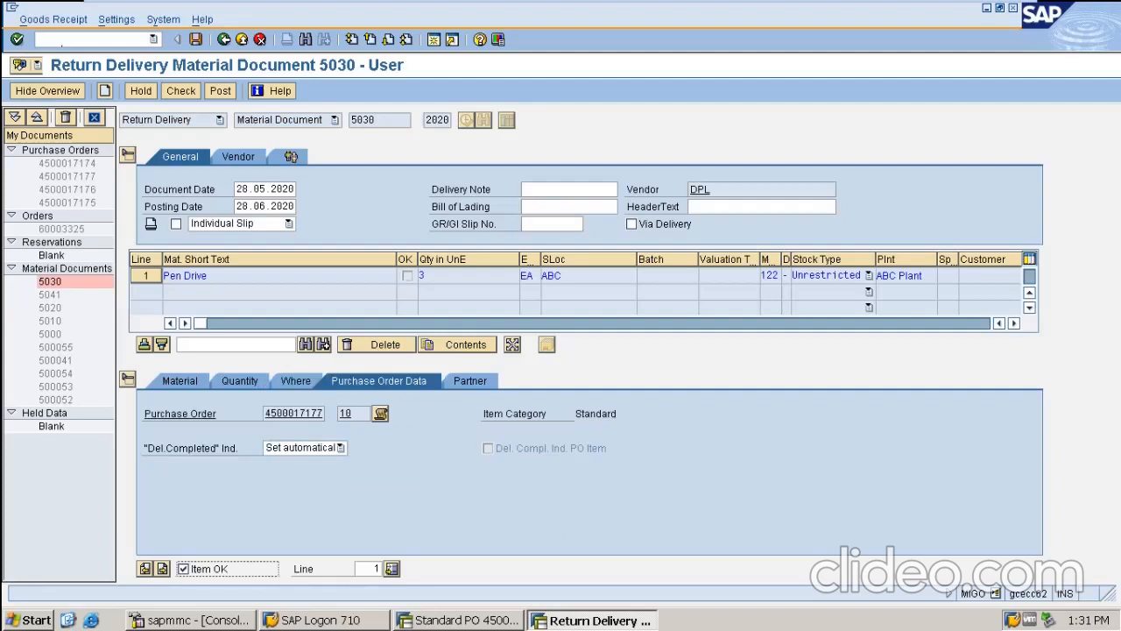
pyautogui.click(341, 448)
pyautogui.click(286, 463)
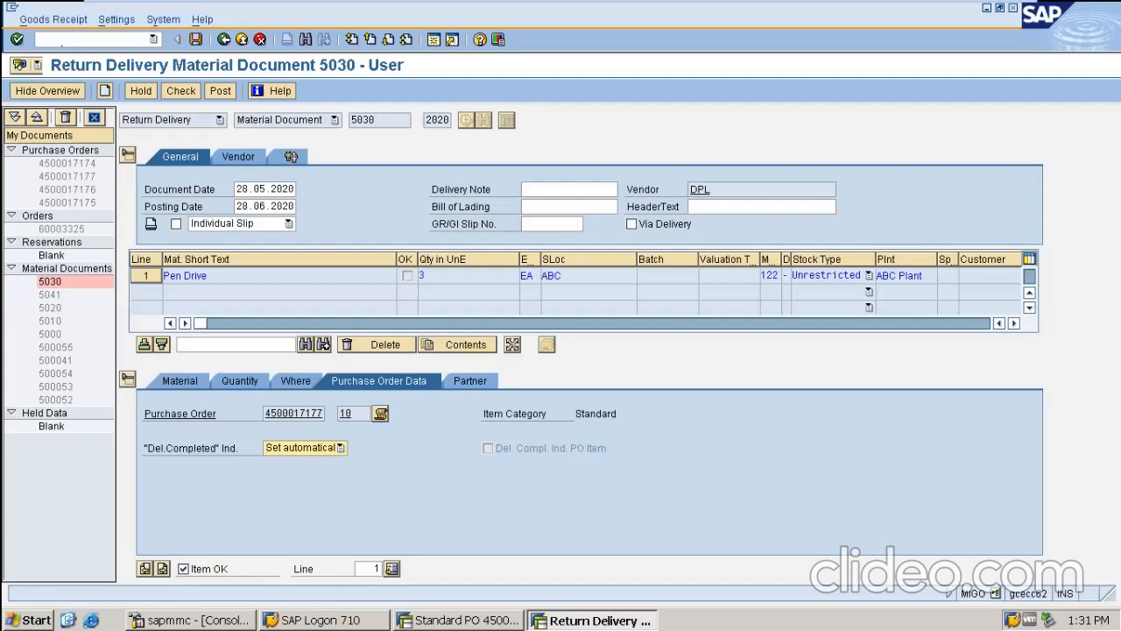
# - Set the Pen Drive item's reason for movement to 0001 (Poor quality)
pyautogui.click(295, 381)
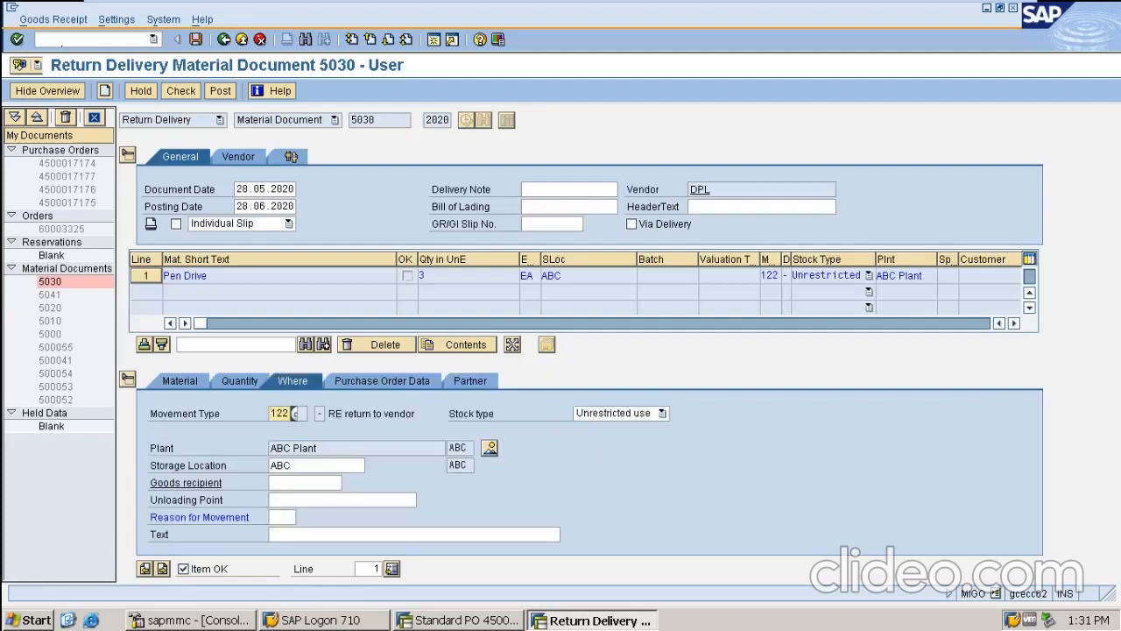
pyautogui.click(282, 517)
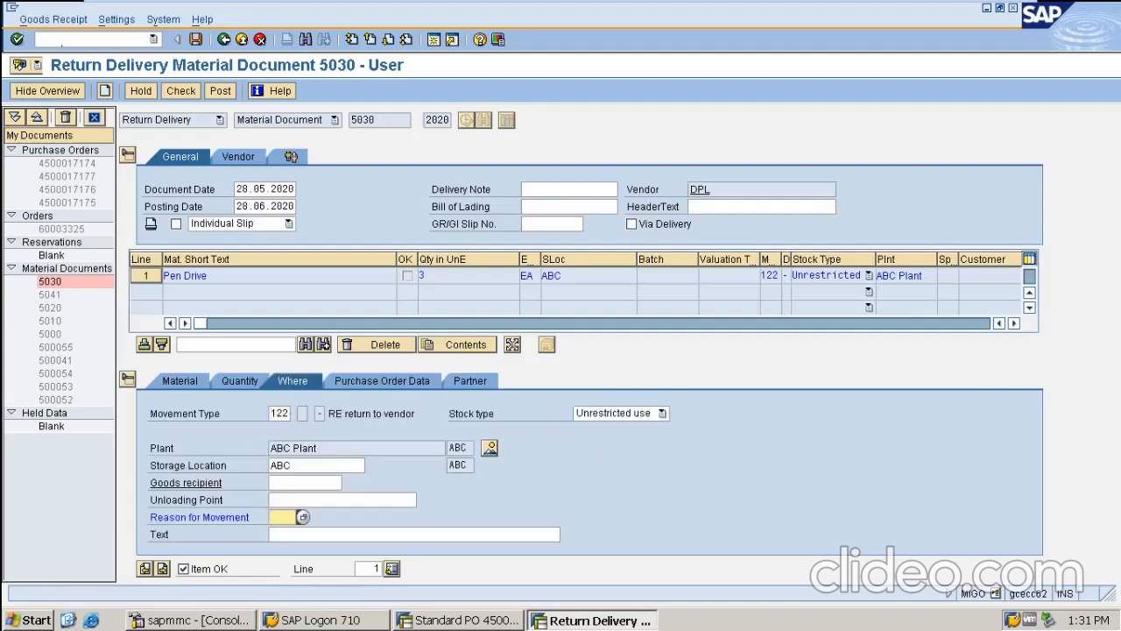
pyautogui.click(303, 517)
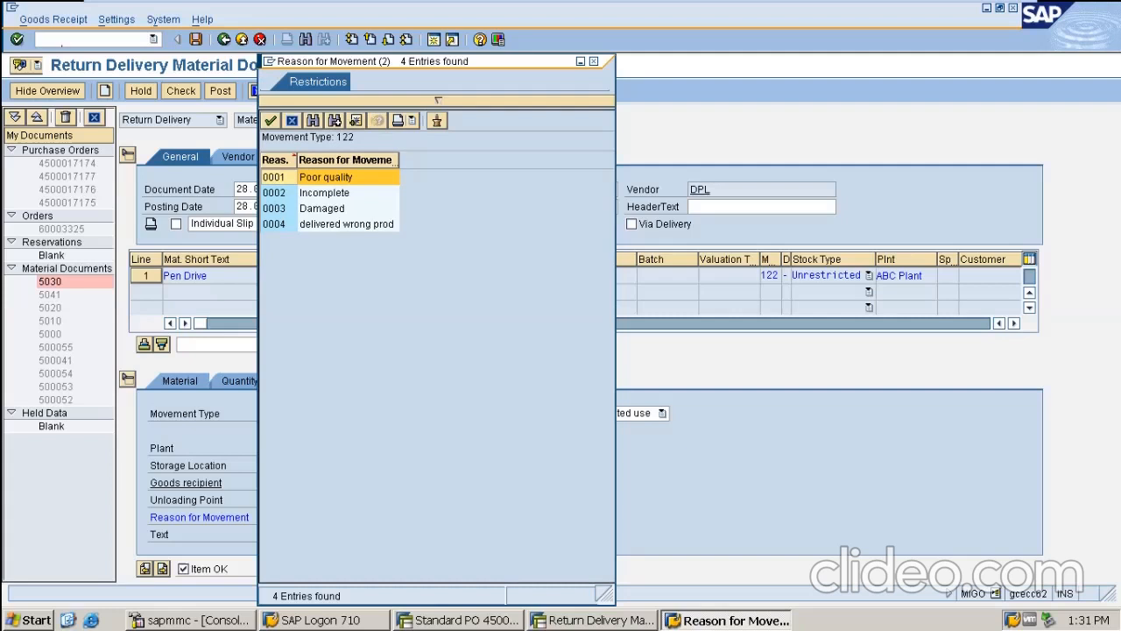
pyautogui.doubleClick(324, 192)
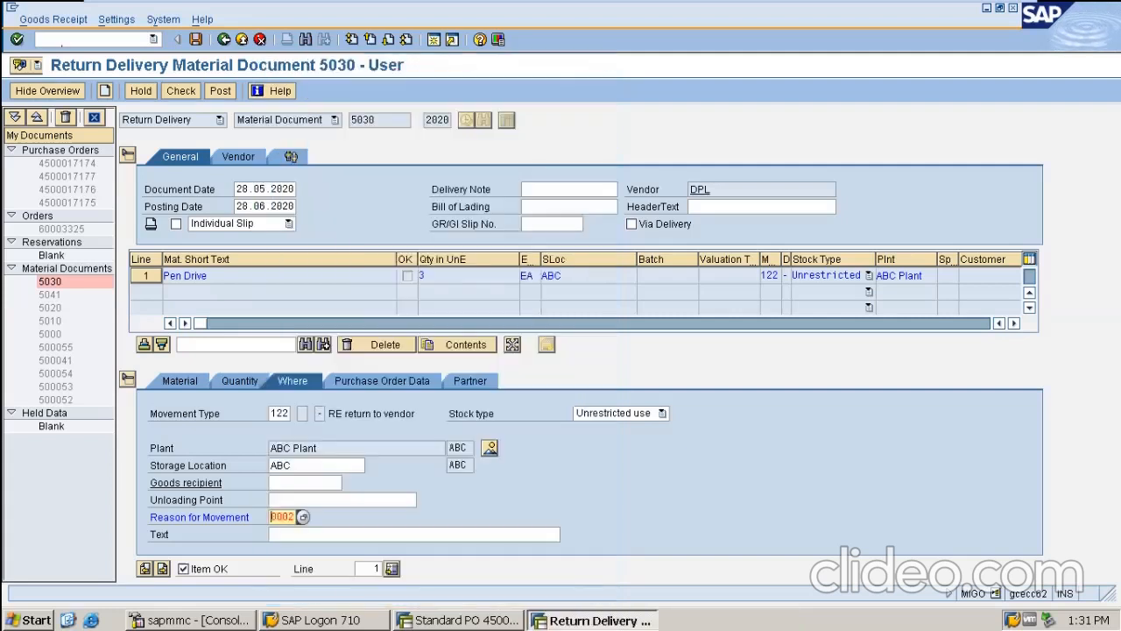
pyautogui.click(303, 517)
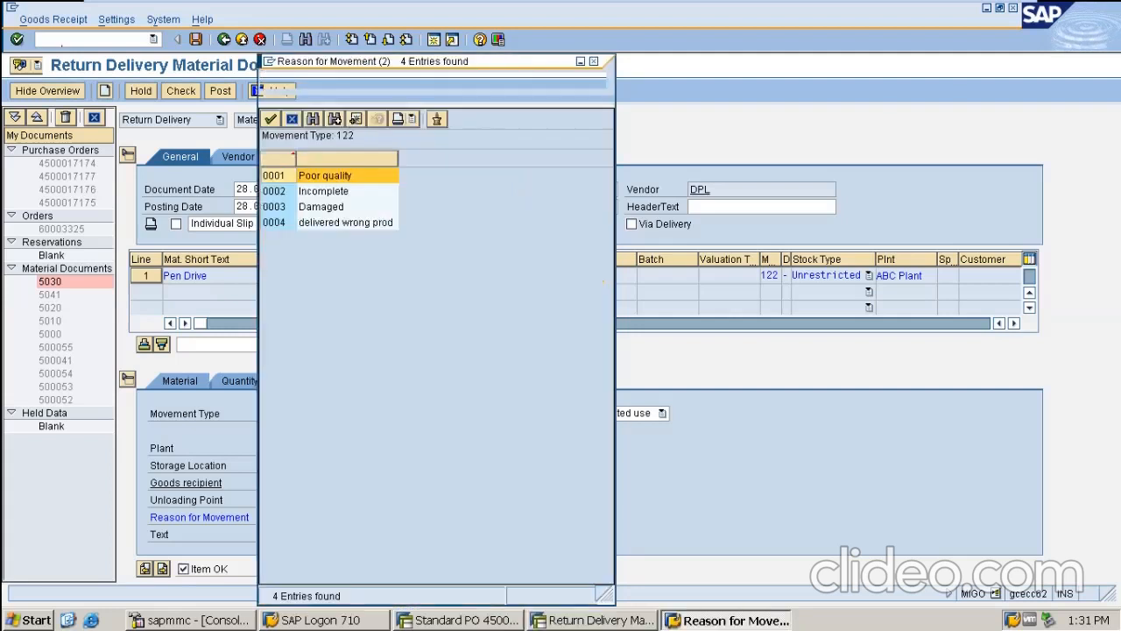
pyautogui.doubleClick(277, 177)
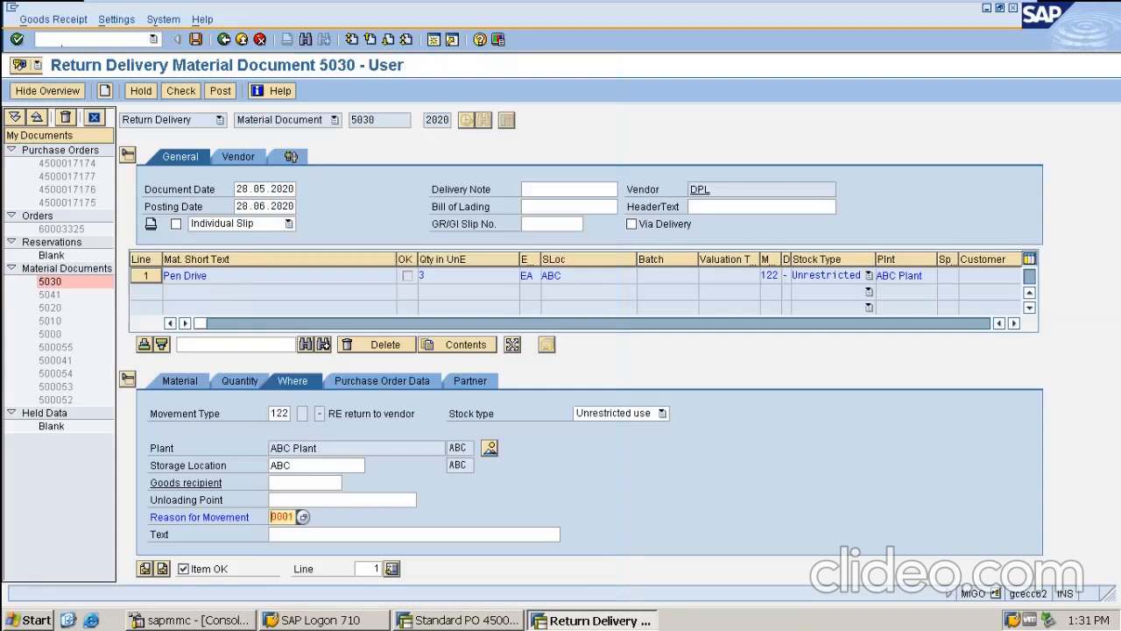
# - Review the vendor, purchasing contact and movement type details, then validate and post the return delivery
pyautogui.click(238, 156)
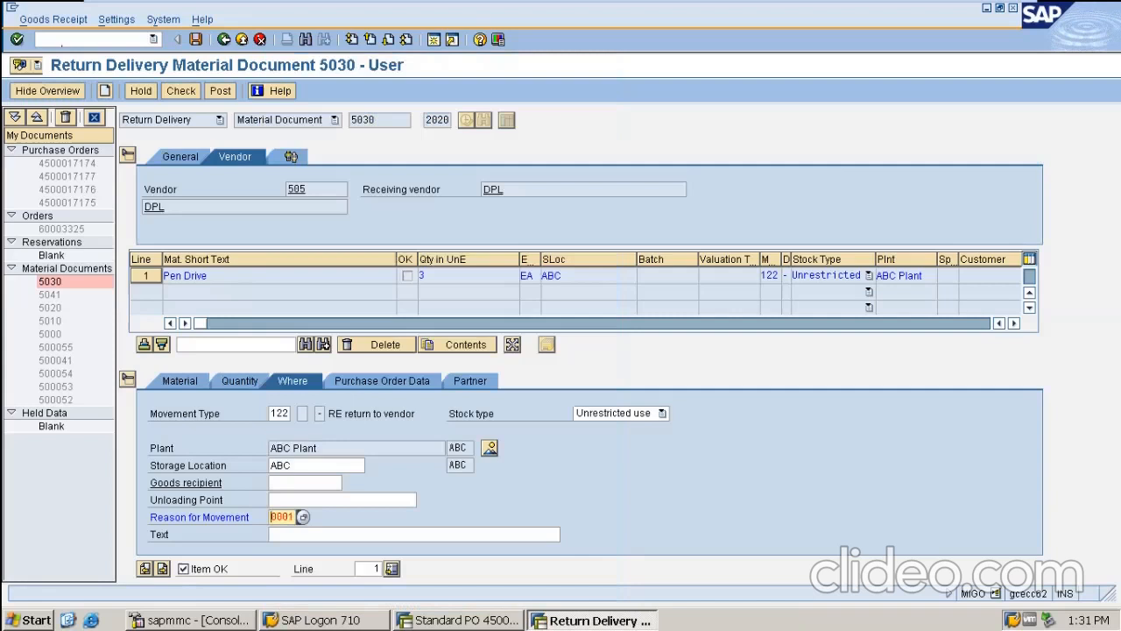
pyautogui.click(291, 157)
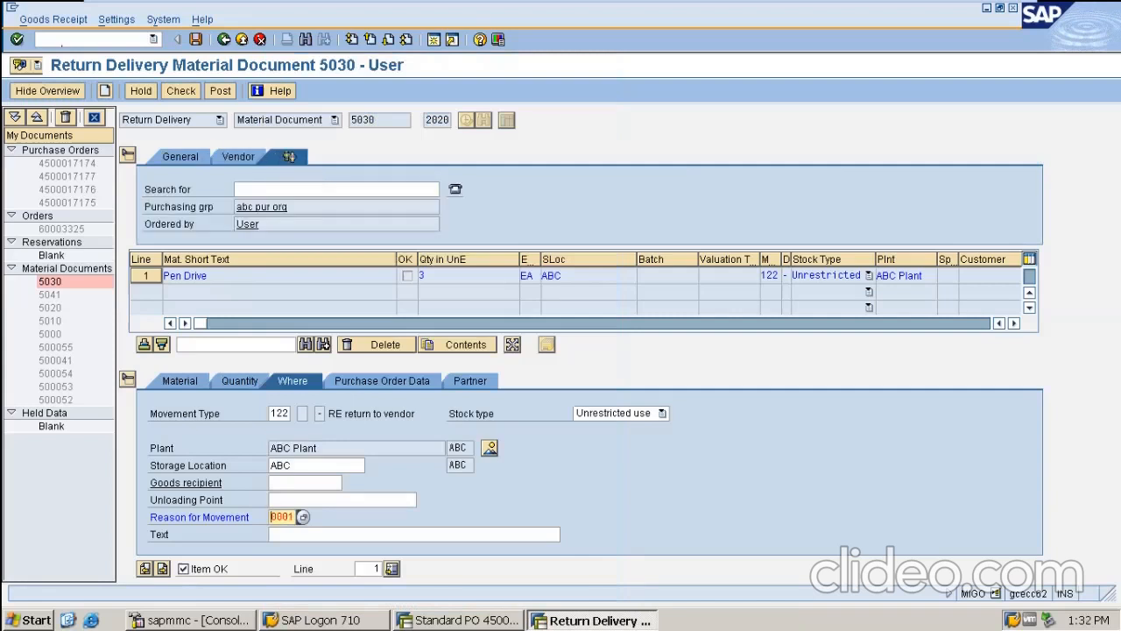
pyautogui.click(185, 413)
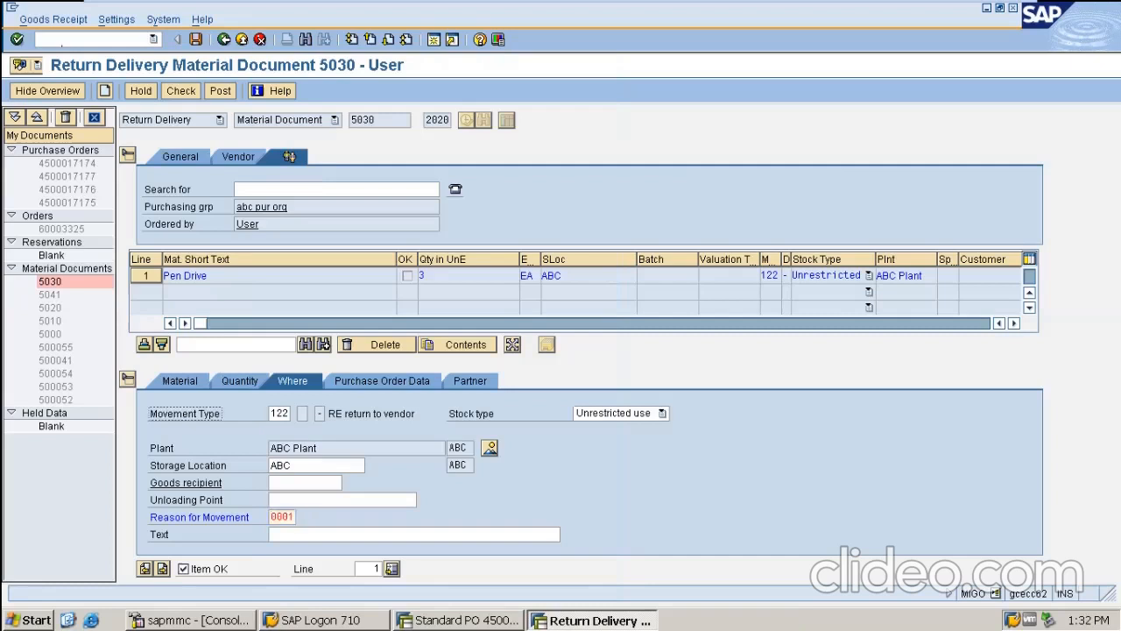
pyautogui.moveTo(289, 414); pyautogui.dragTo(416, 413)
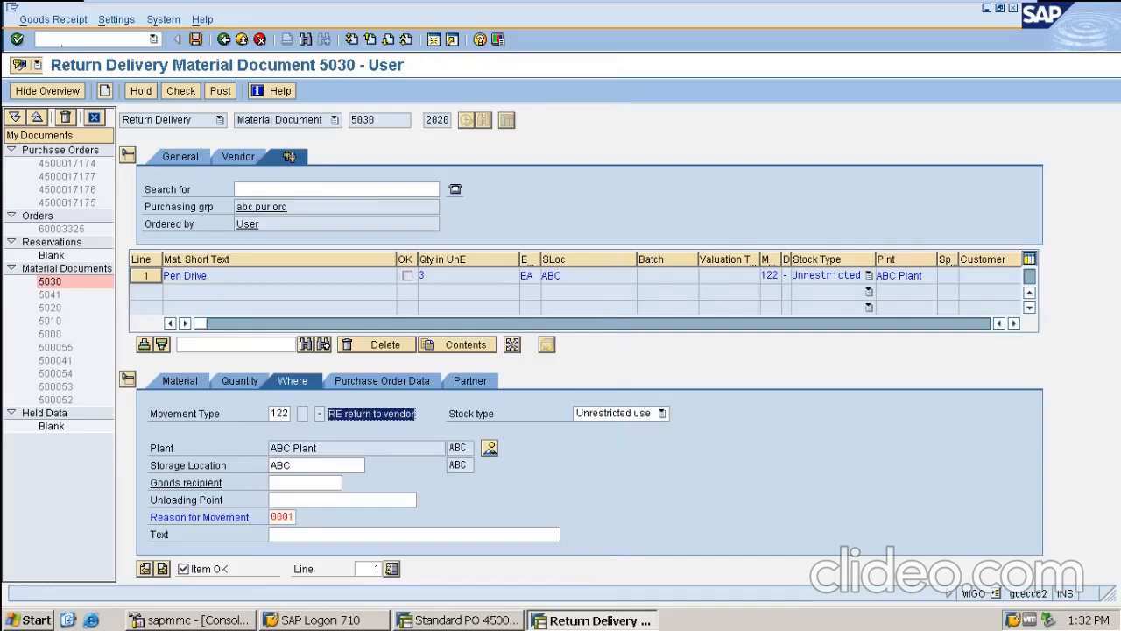
pyautogui.click(331, 413)
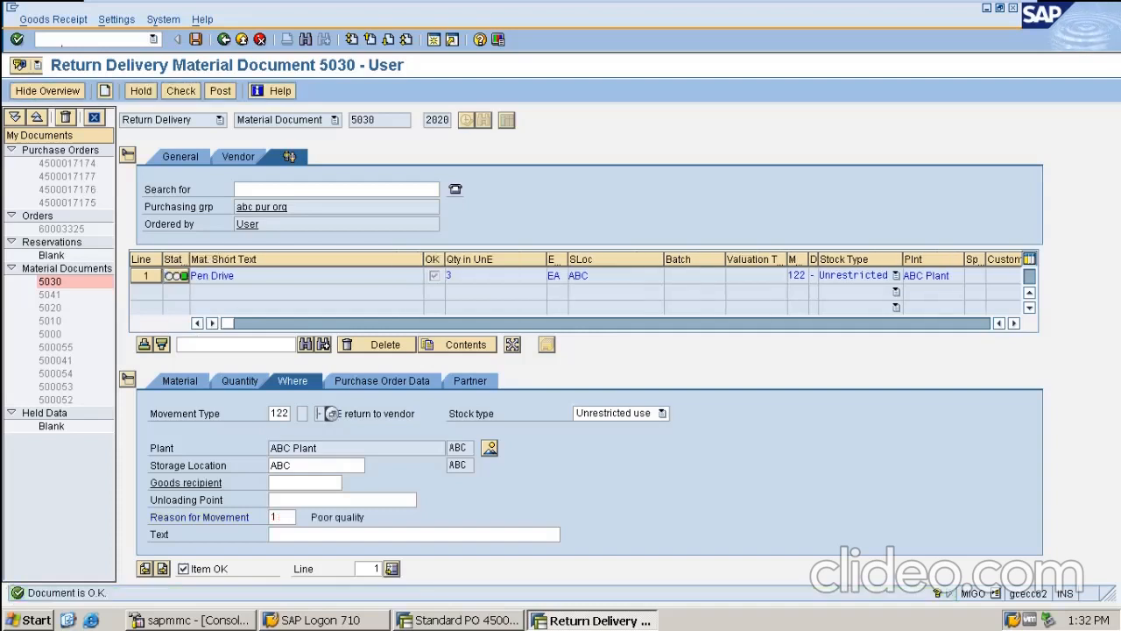
pyautogui.click(221, 91)
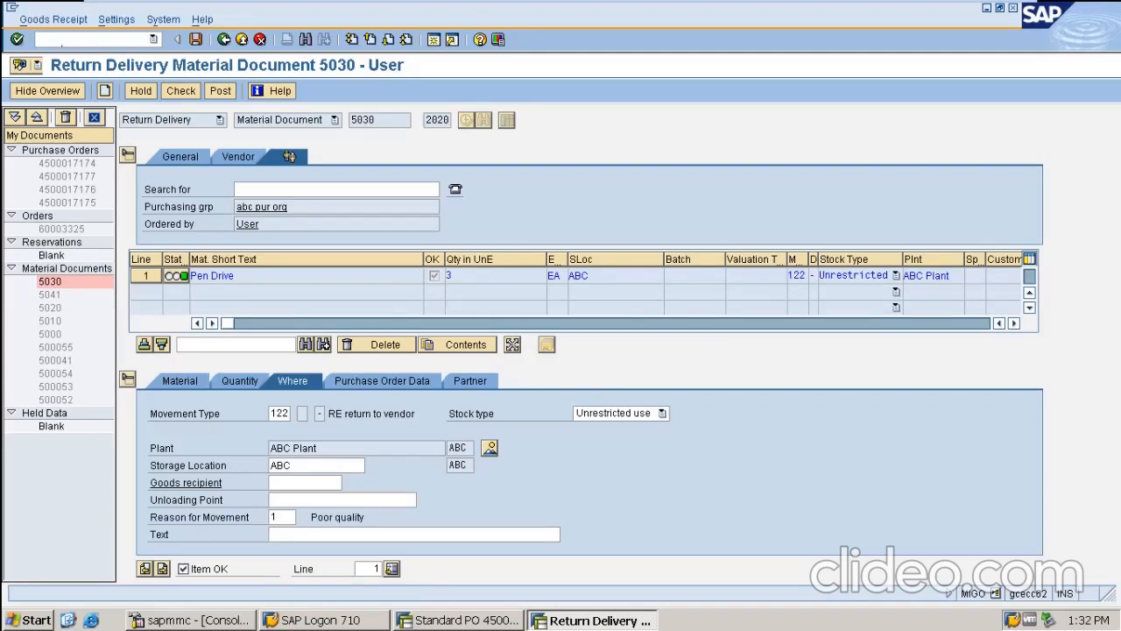
# - Run transaction ME23N to display the Pen Drive purchase order and check its number and history
pyautogui.moveTo(941, 5)
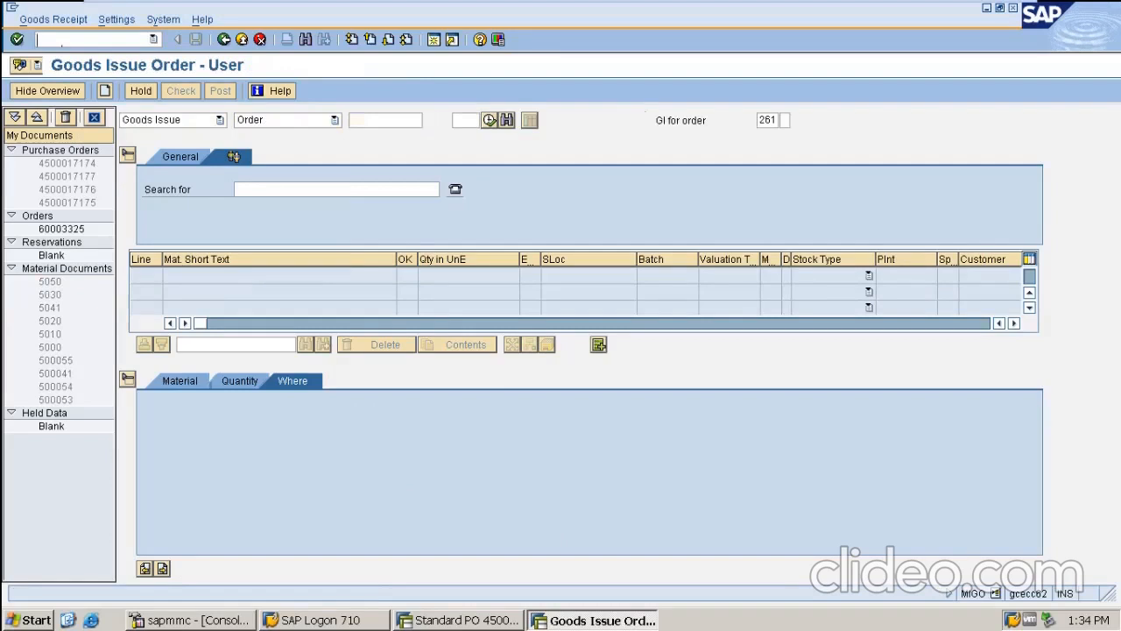
pyautogui.write('/nm')
pyautogui.write('b31')
pyautogui.press('Return')
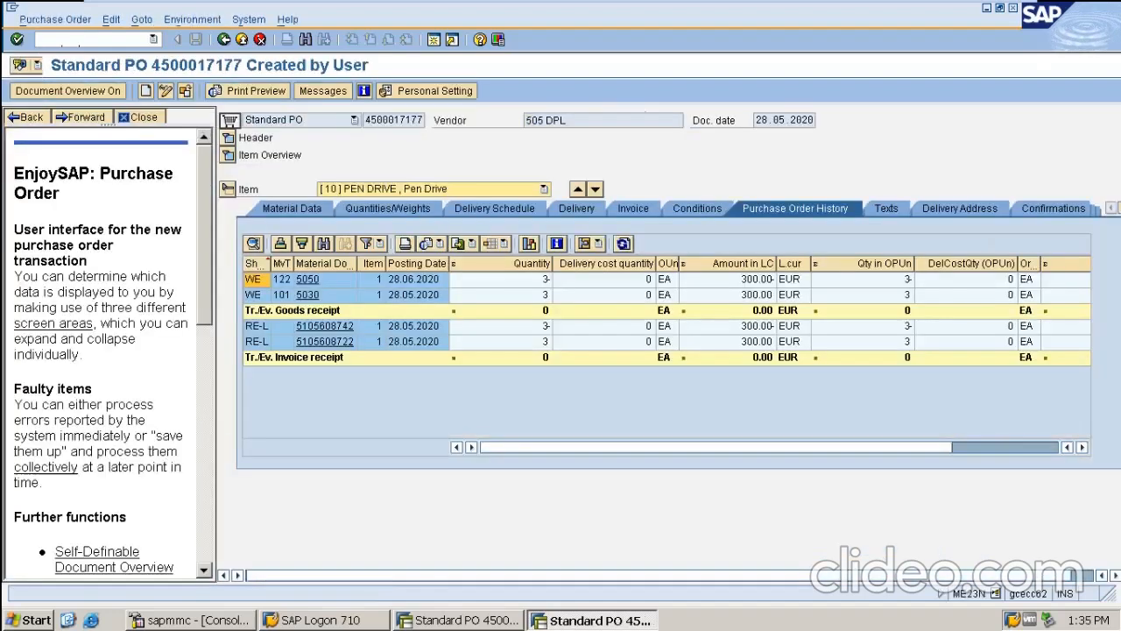
pyautogui.moveTo(366, 120); pyautogui.dragTo(424, 120)
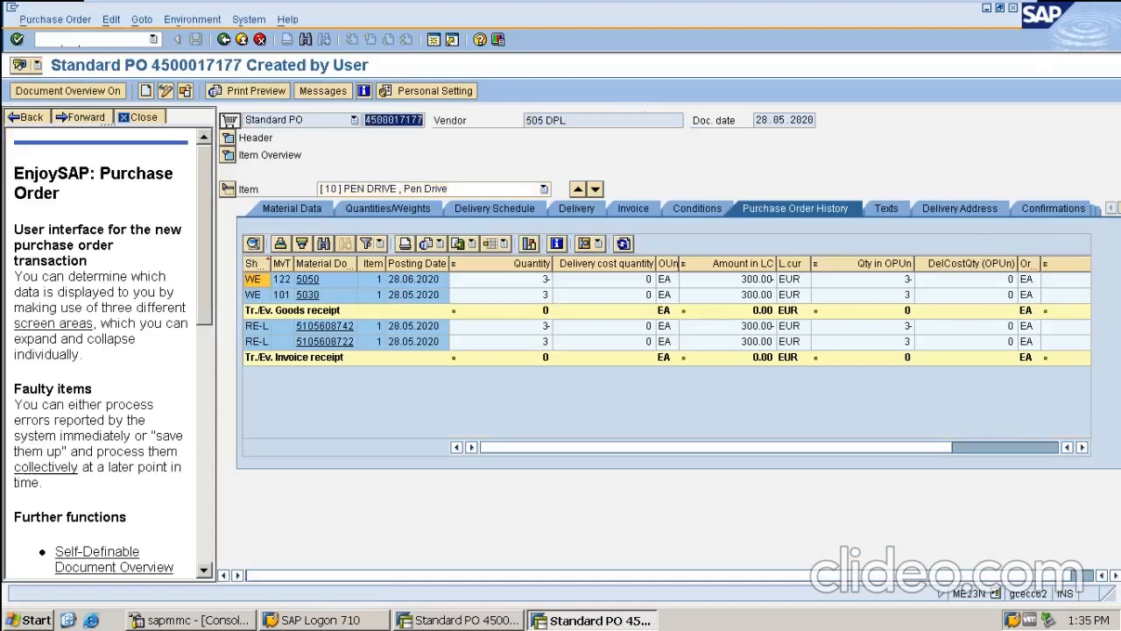
# - Compare the movement type 122 and 101 entries in the purchase order history, viewing material documents 5050 and 5030
pyautogui.click(308, 280)
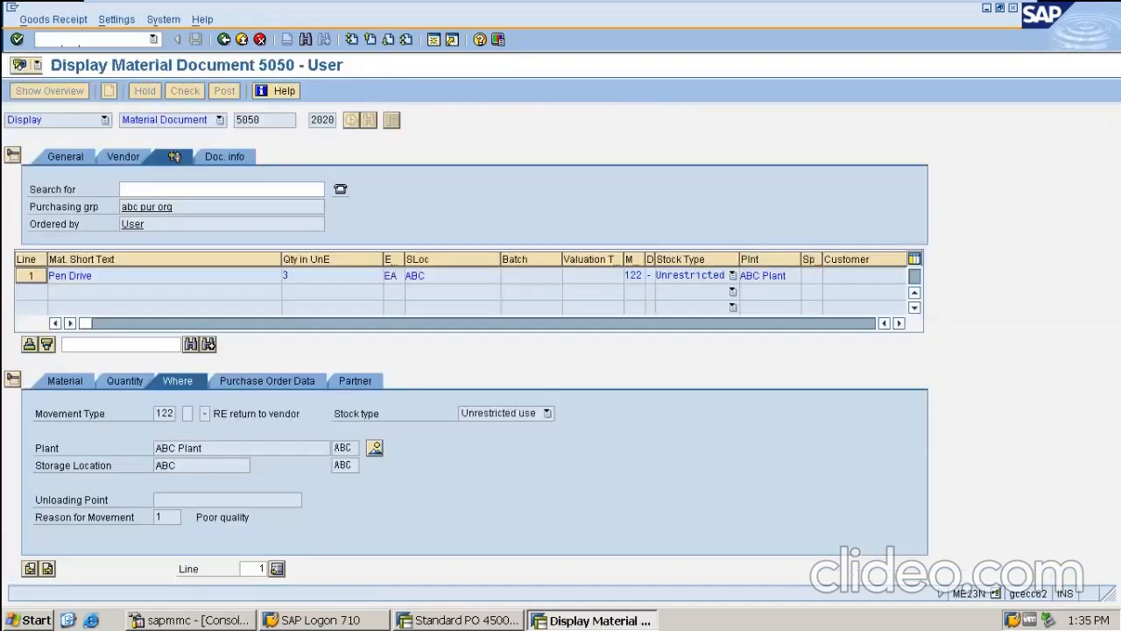
pyautogui.click(224, 40)
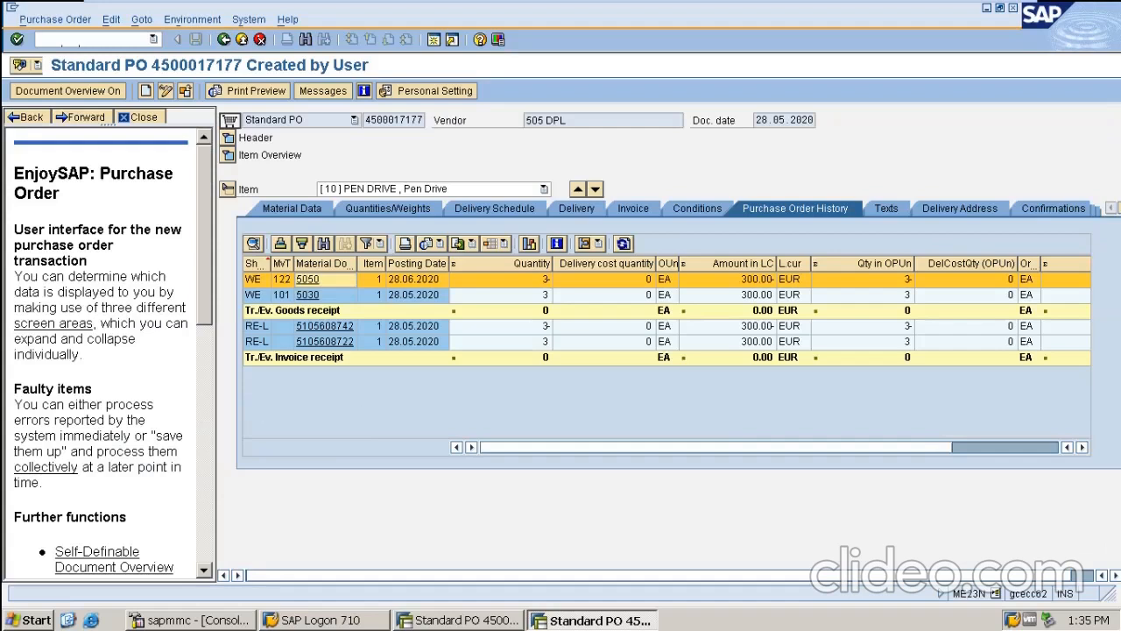
pyautogui.click(743, 279)
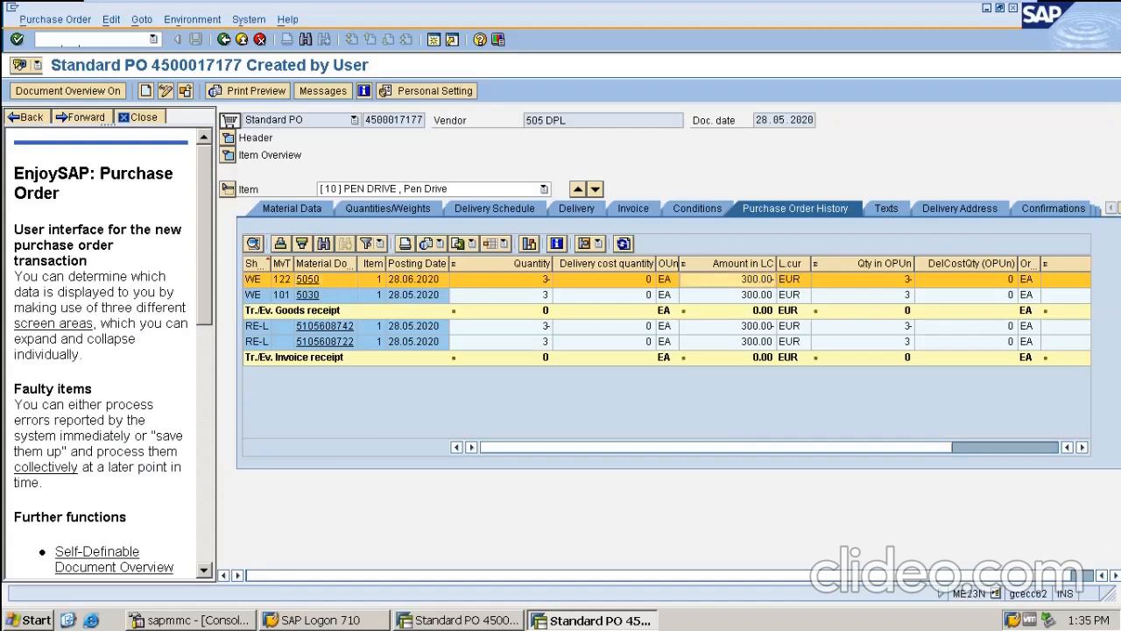
pyautogui.click(743, 296)
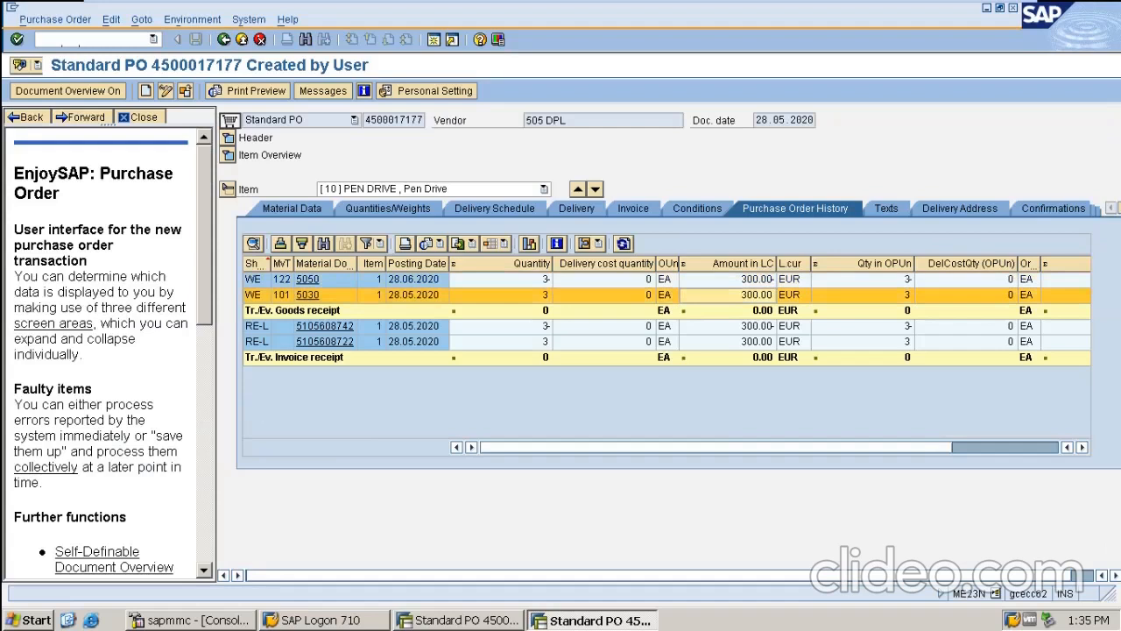
pyautogui.click(308, 295)
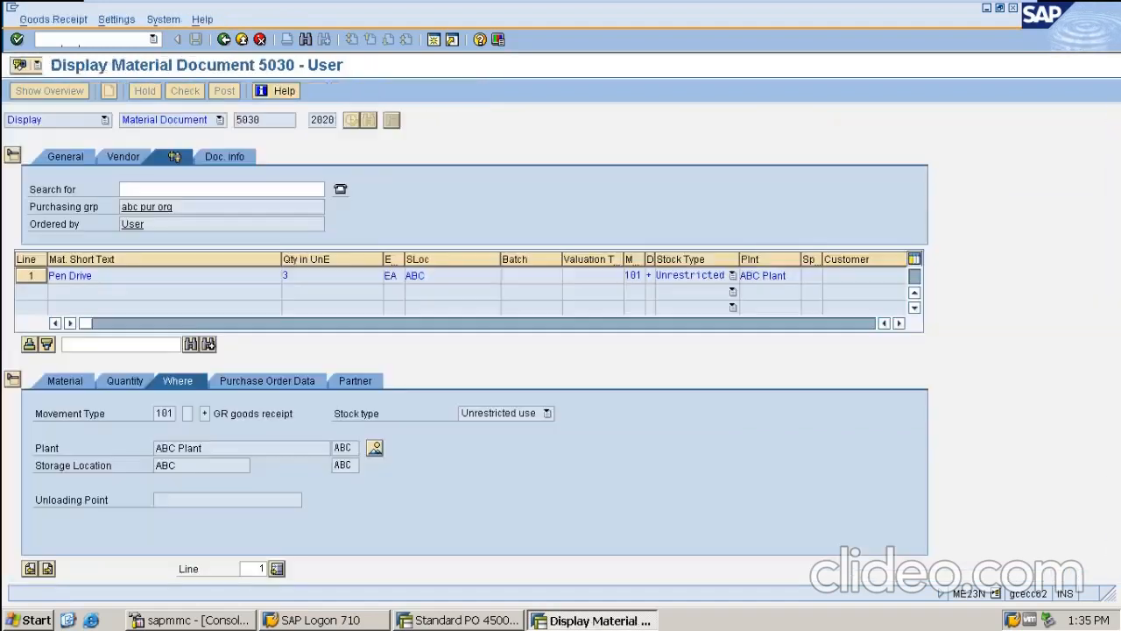
pyautogui.click(223, 39)
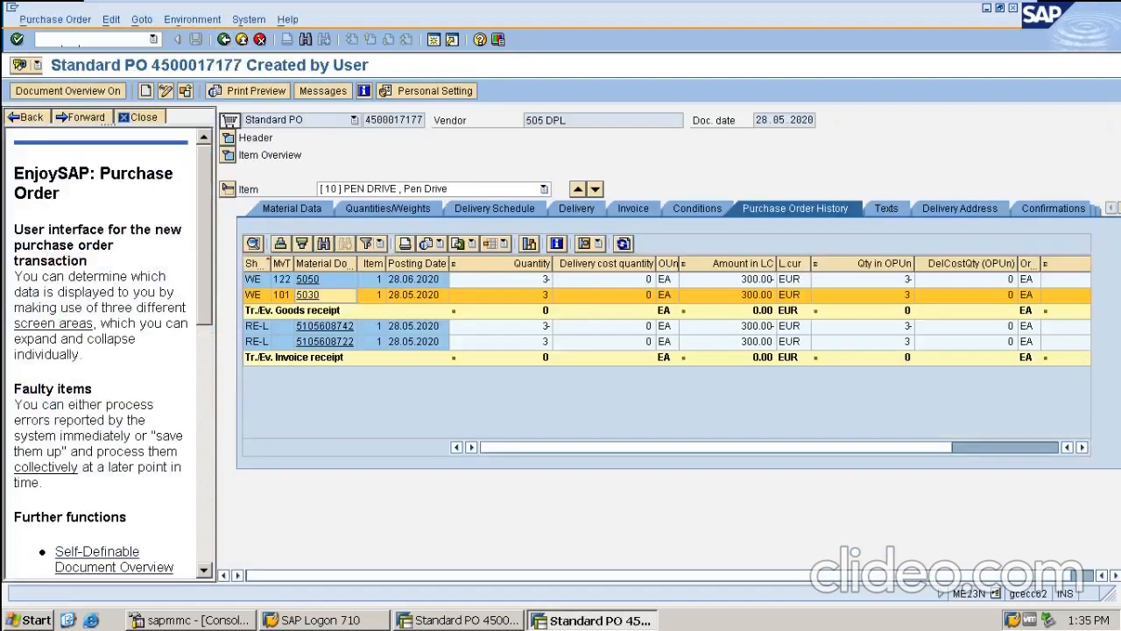
# - Reopen material document 5050 from the purchase order history and display its FI document
pyautogui.click(308, 279)
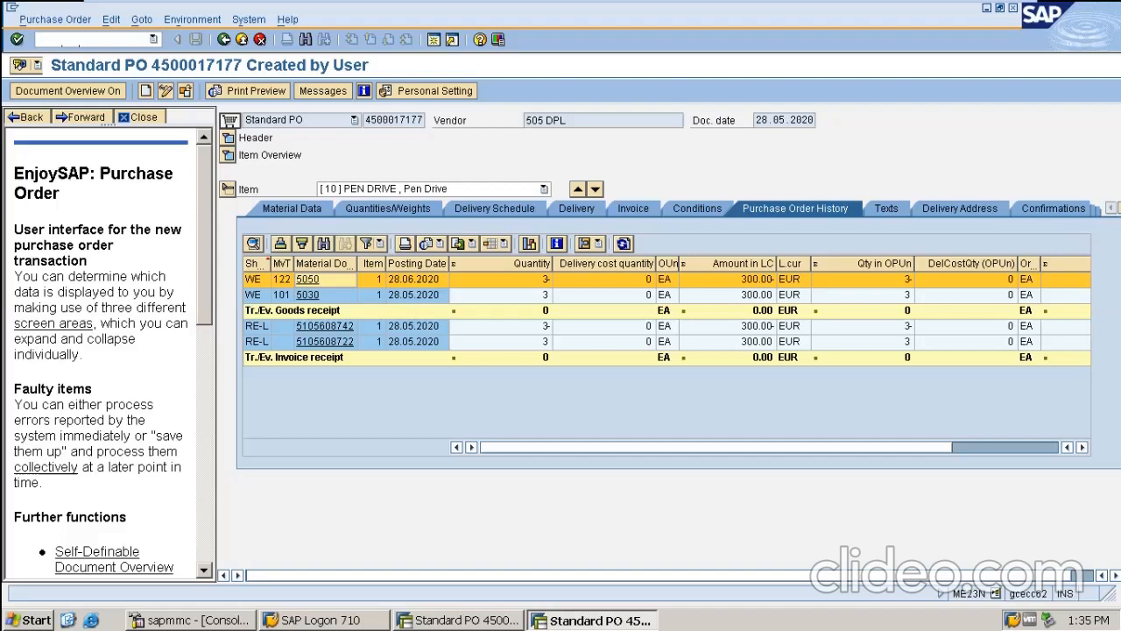
pyautogui.click(307, 280)
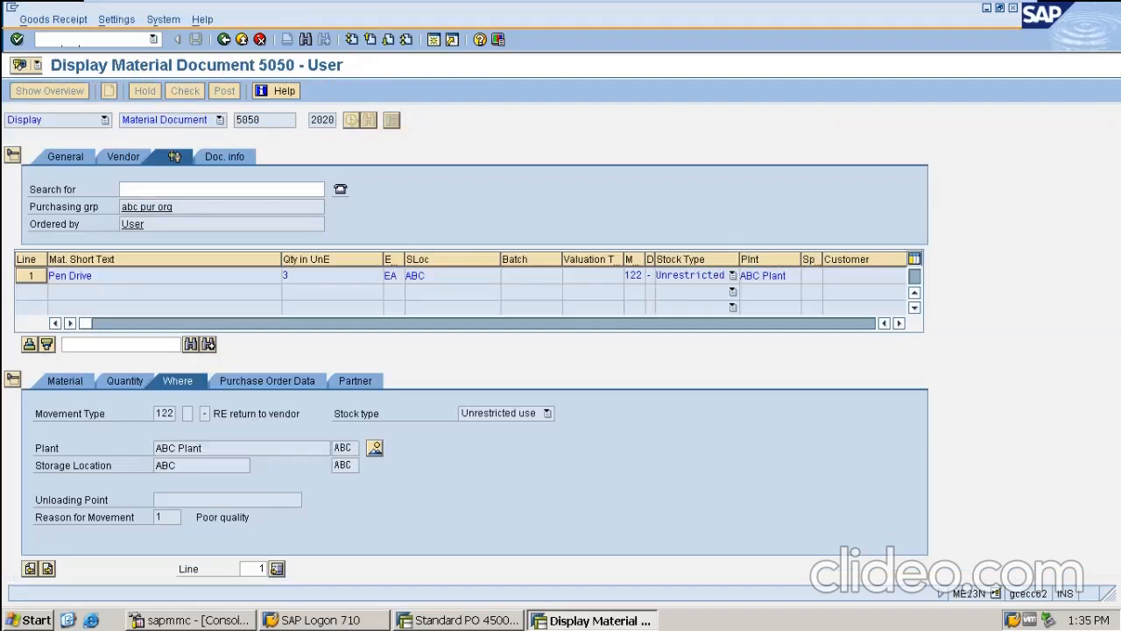
pyautogui.click(224, 157)
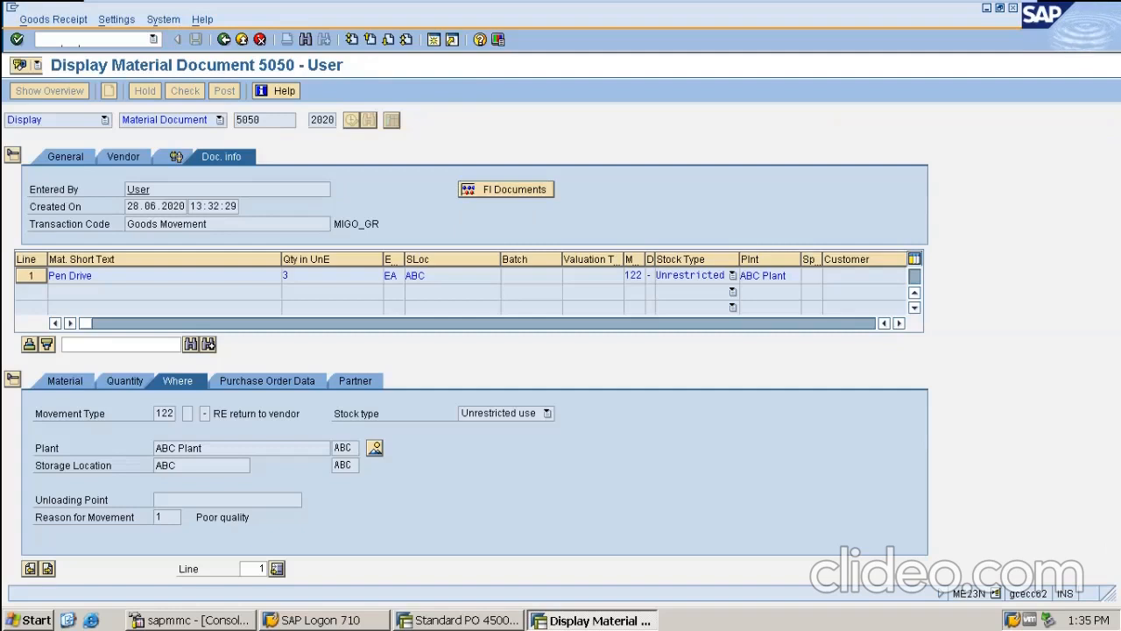
pyautogui.click(506, 189)
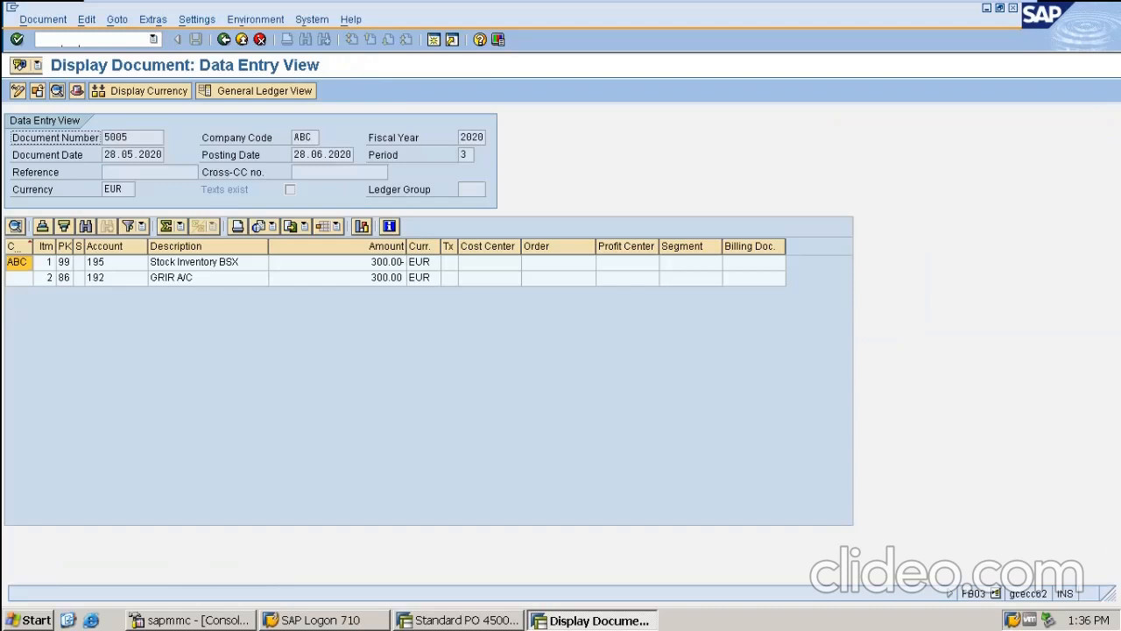
# - Examine the GRIR and Stock Inventory BSX line items, plus the document type and transaction code in the accounting document's header
pyautogui.click(207, 277)
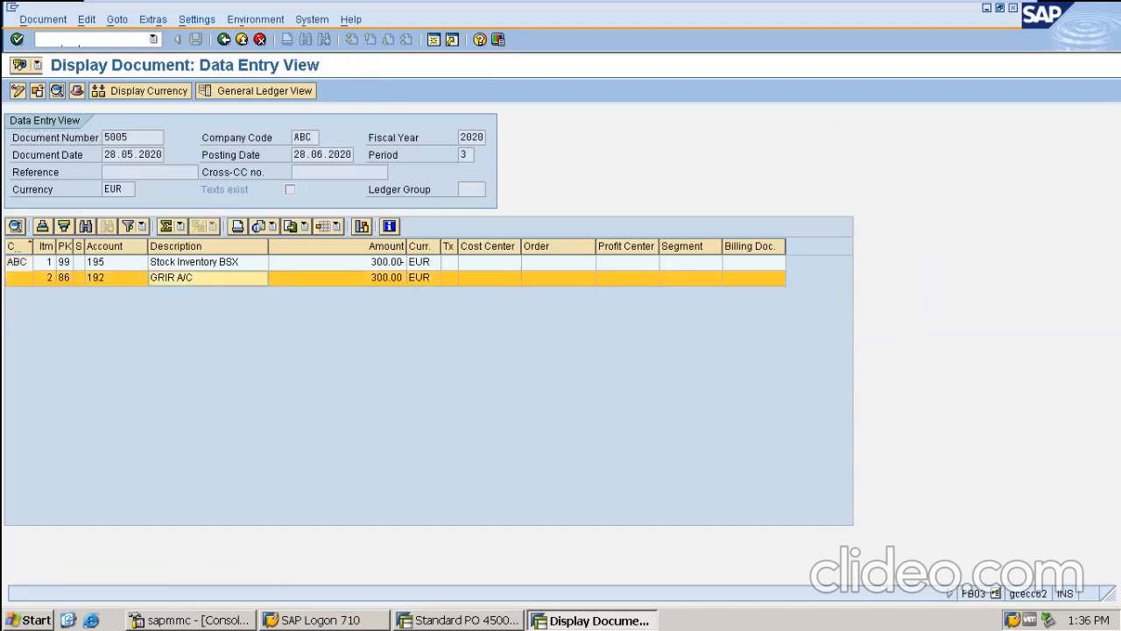
pyautogui.moveTo(206, 278)
pyautogui.mouseDown()
pyautogui.moveTo(207, 263)
pyautogui.moveTo(207, 277)
pyautogui.mouseUp()
pyautogui.click(207, 262)
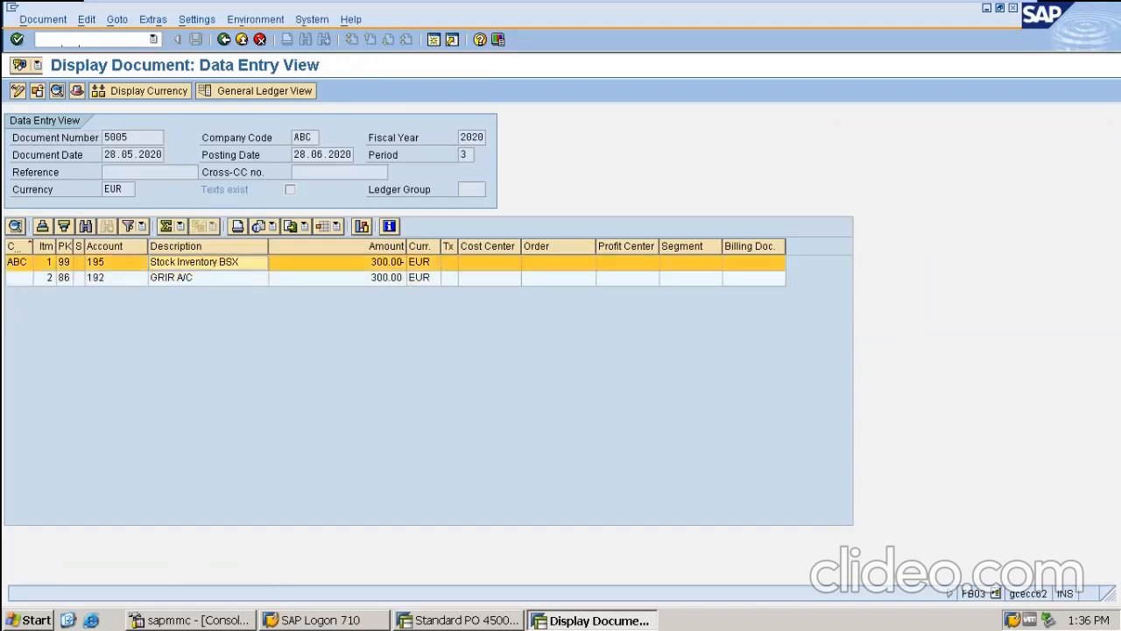
pyautogui.click(76, 90)
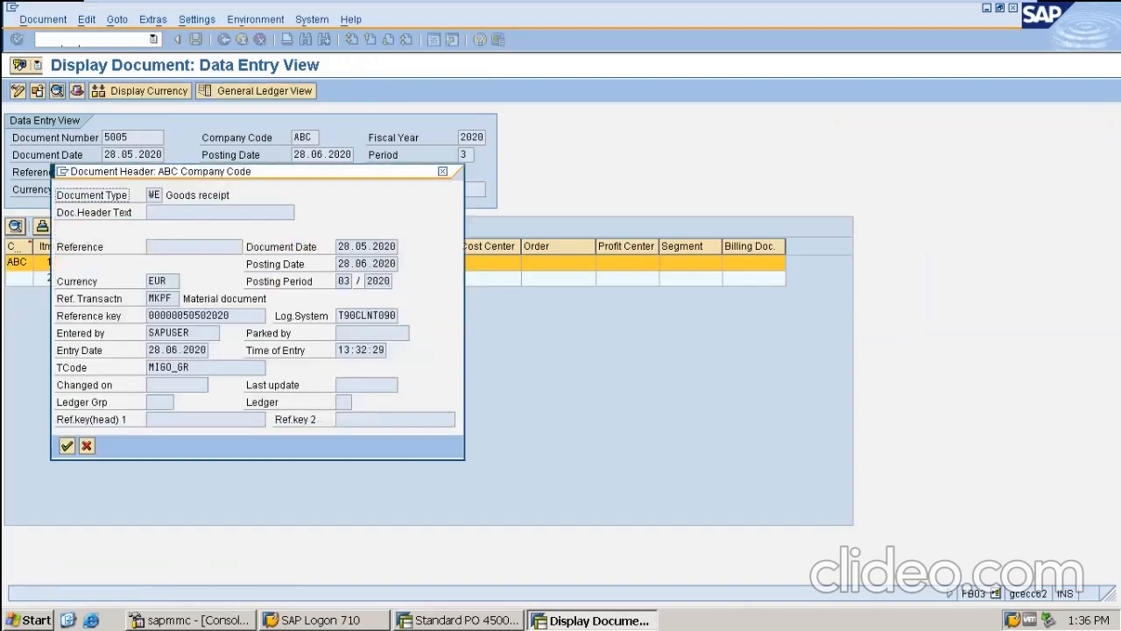
pyautogui.moveTo(191, 367); pyautogui.dragTo(147, 367)
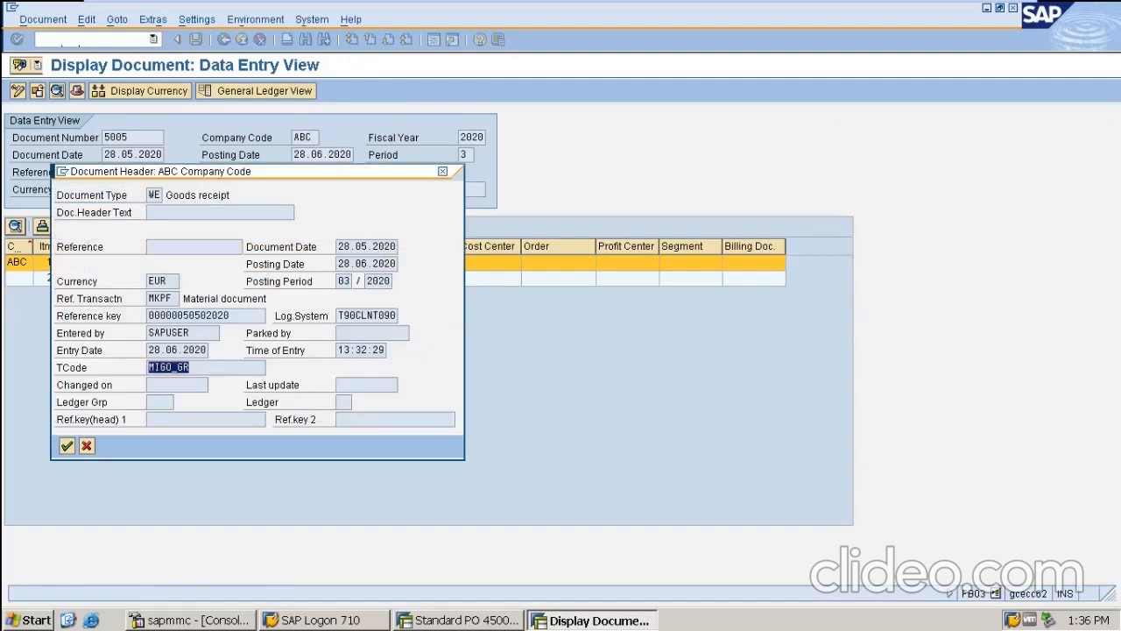
pyautogui.doubleClick(166, 194)
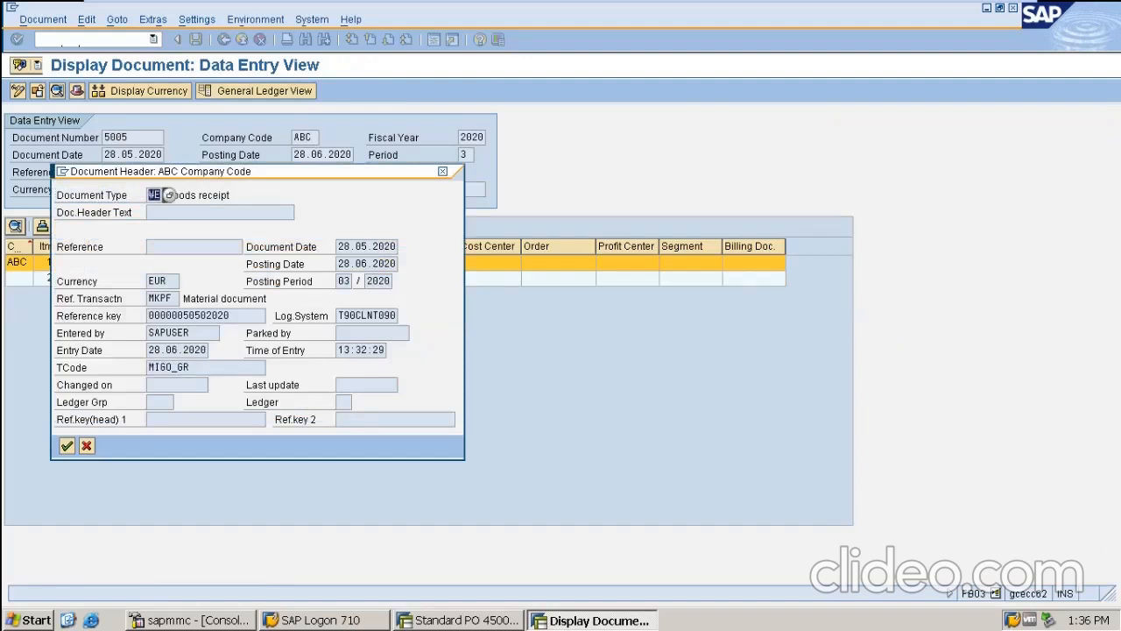
pyautogui.click(442, 171)
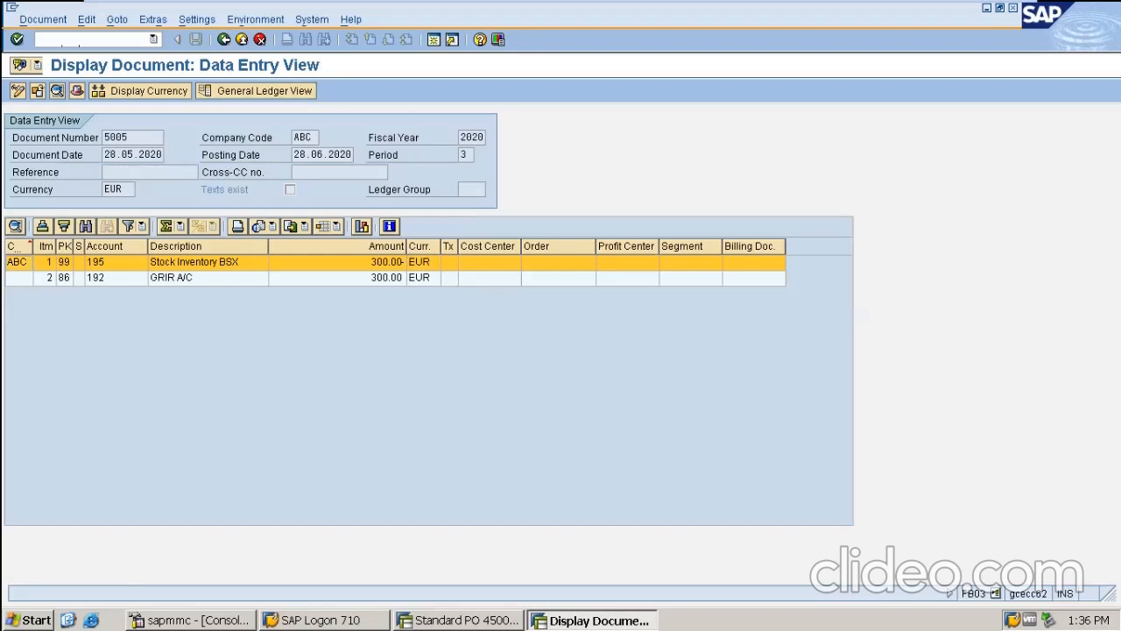
pyautogui.moveTo(917, 10)
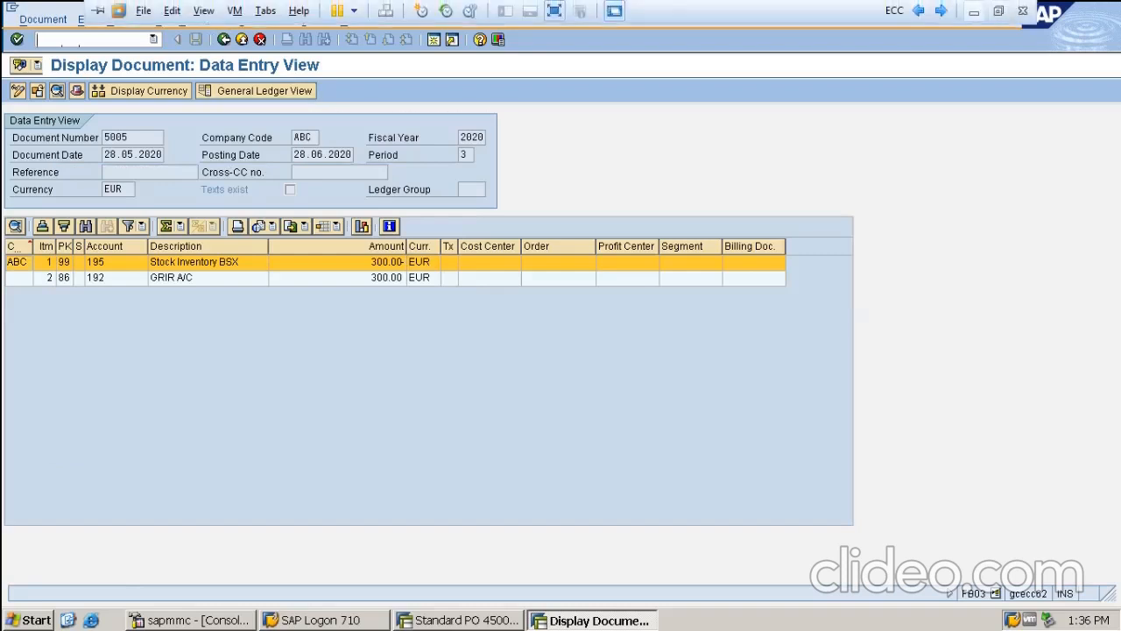